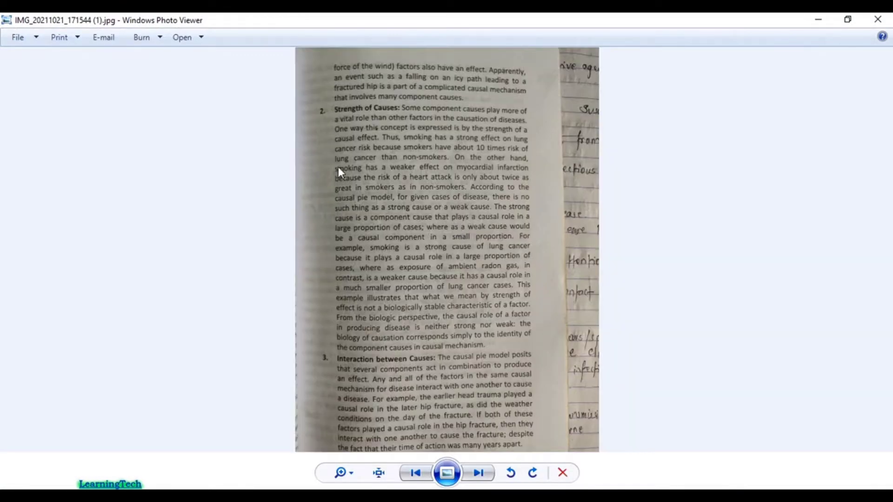
Zoom in and out to inspect the photographed textbook page in Windows Photo Viewer
scroll(339, 167, up, 2)
scroll(409, 161, down, 2)
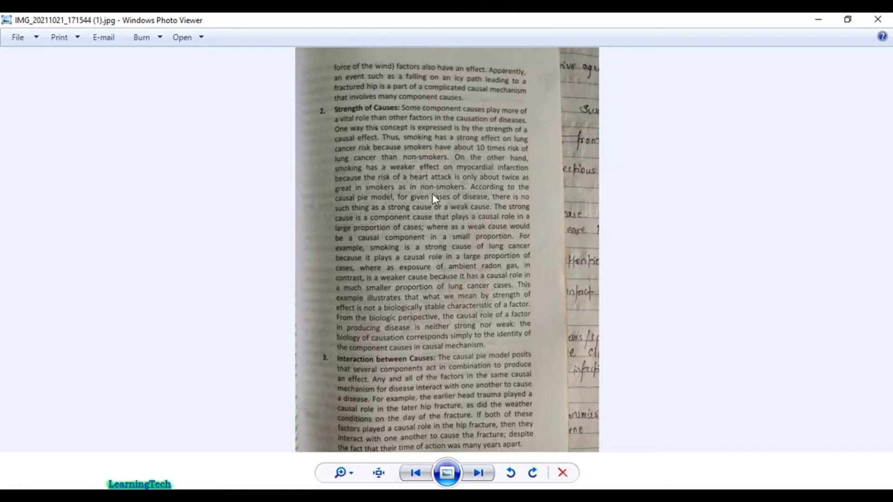
scroll(456, 201, up, 4)
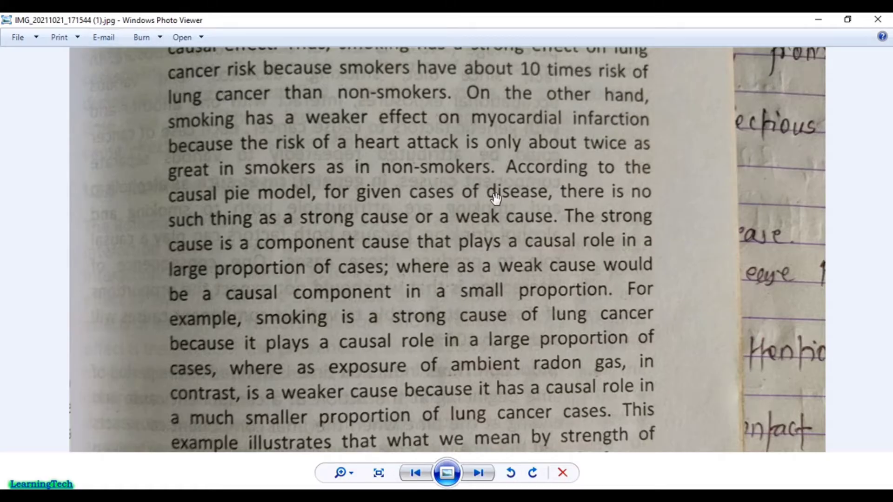
scroll(492, 198, down, 4)
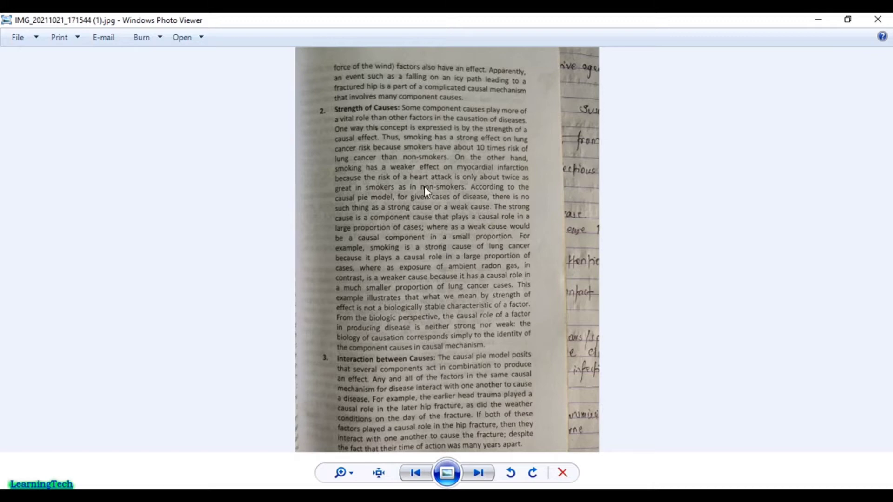
scroll(448, 232, up, 2)
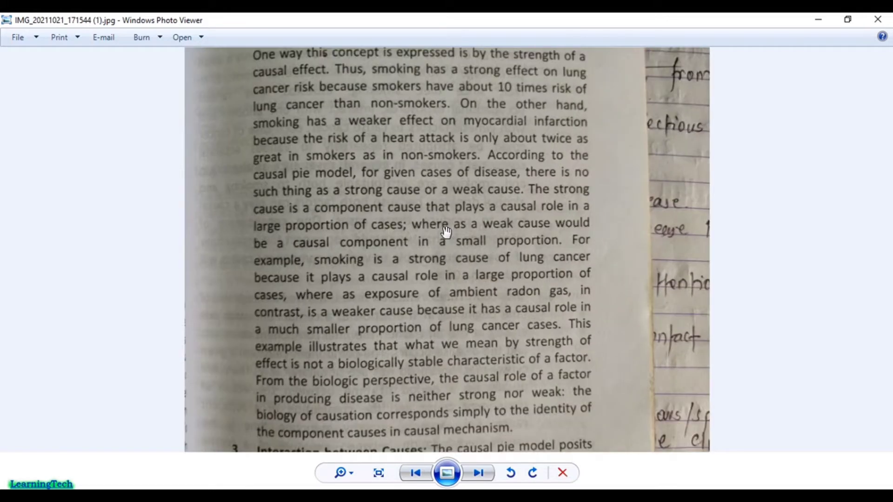
scroll(446, 232, up, 1)
scroll(447, 231, down, 2)
scroll(448, 191, up, 1)
scroll(448, 190, down, 1)
scroll(448, 190, down, 1)
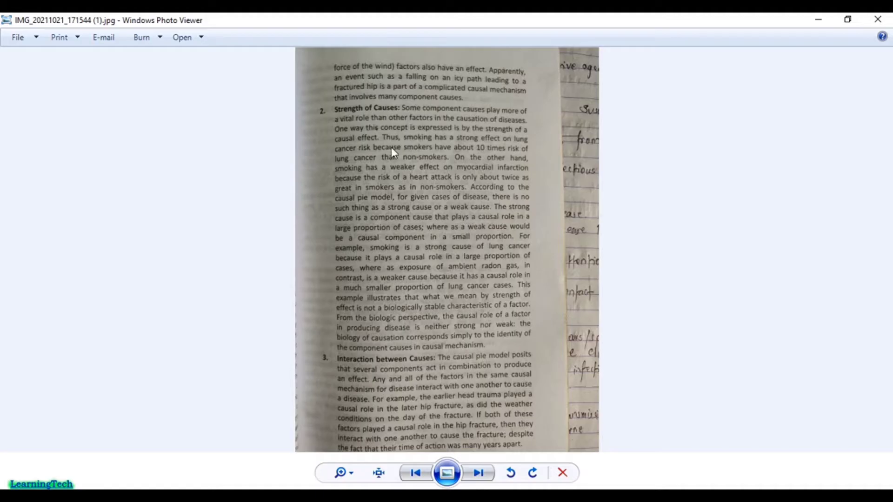
Take a final look at the photo, then switch to the blank Word document
scroll(386, 144, up, 1)
scroll(486, 187, down, 1)
scroll(416, 223, up, 1)
scroll(433, 235, down, 1)
key(alt+Tab)
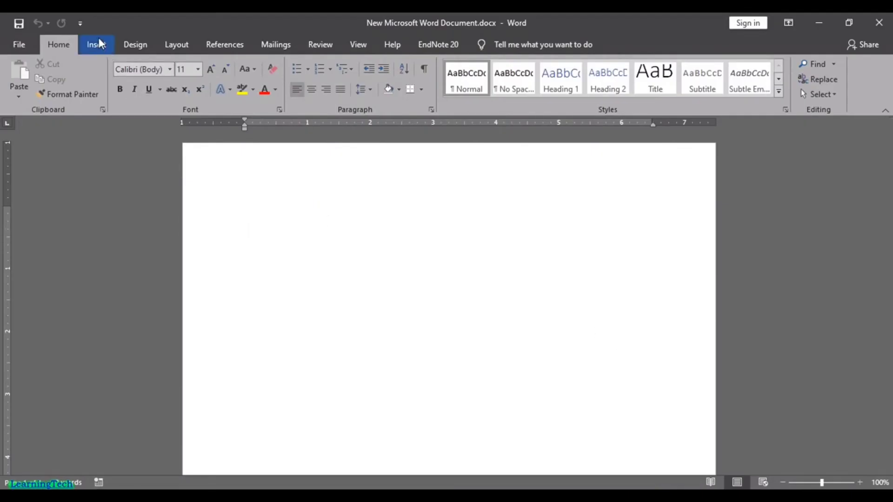
Drag IMG_20211021_171544 (1).jpg from the Downloads window onto the Word page and select it
scroll(182, 108, down, 1)
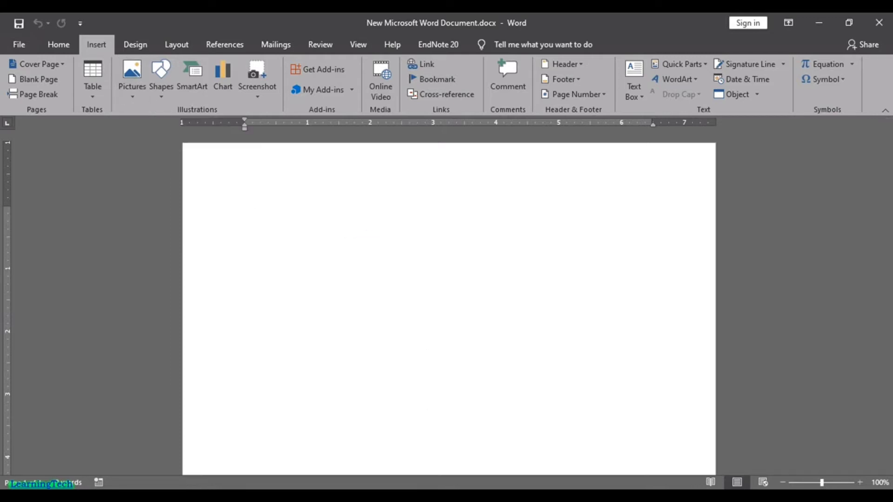
click(306, 496)
click(371, 442)
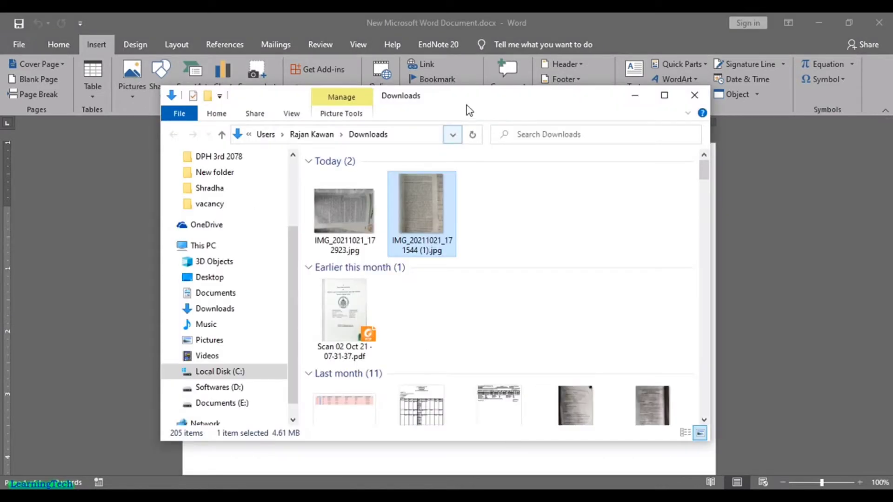
drag(490, 100, 792, 163)
drag(728, 262, 396, 354)
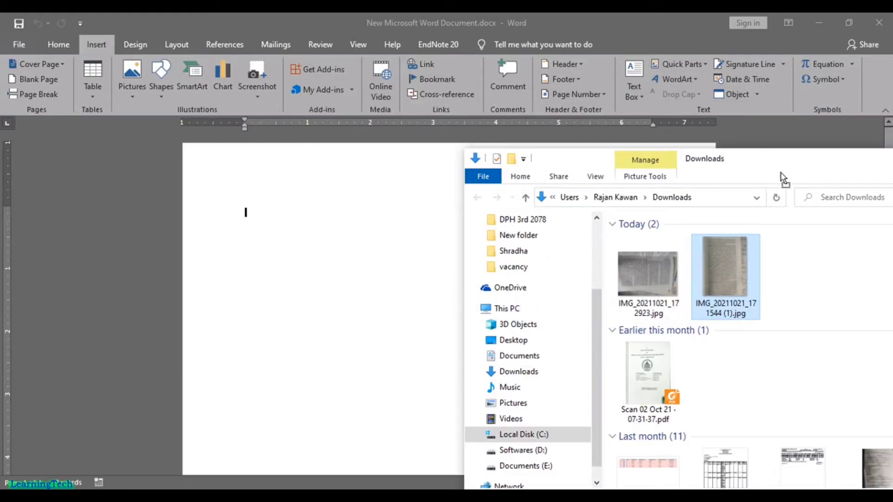
scroll(529, 279, down, 8)
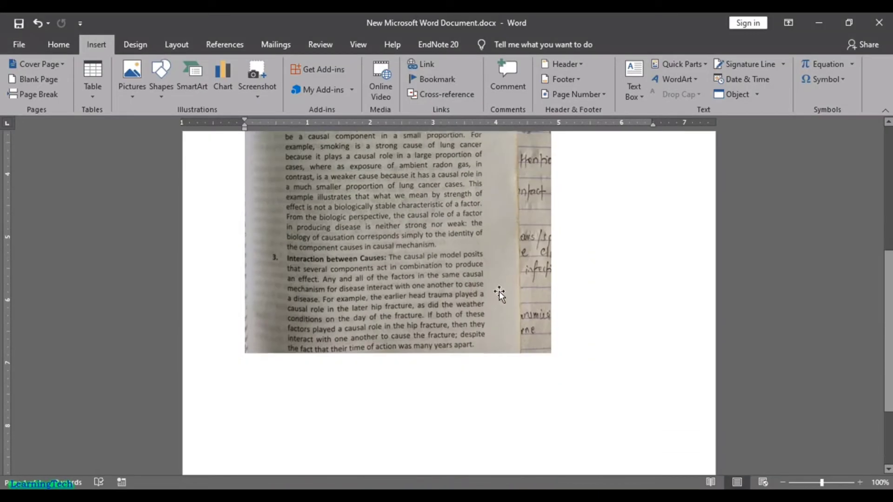
click(549, 331)
Enlarge the textbook photo by its corner handle toward the page's right margin
drag(550, 333, 620, 385)
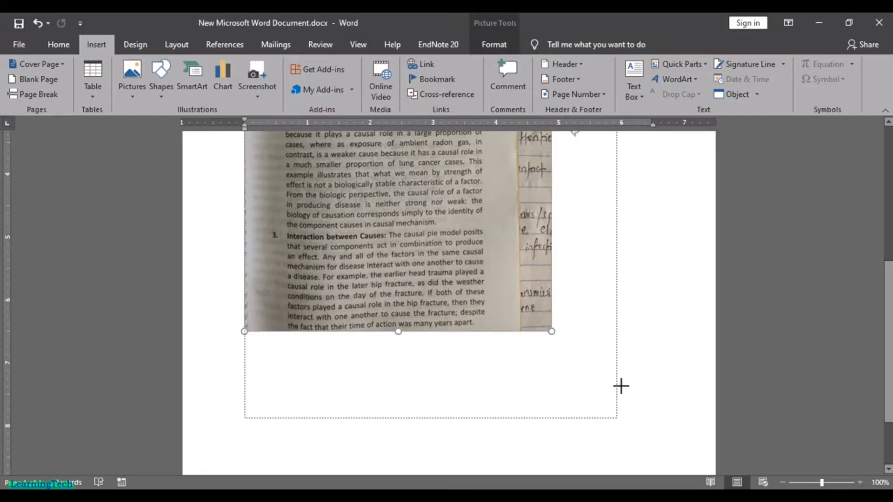
scroll(539, 343, up, 10)
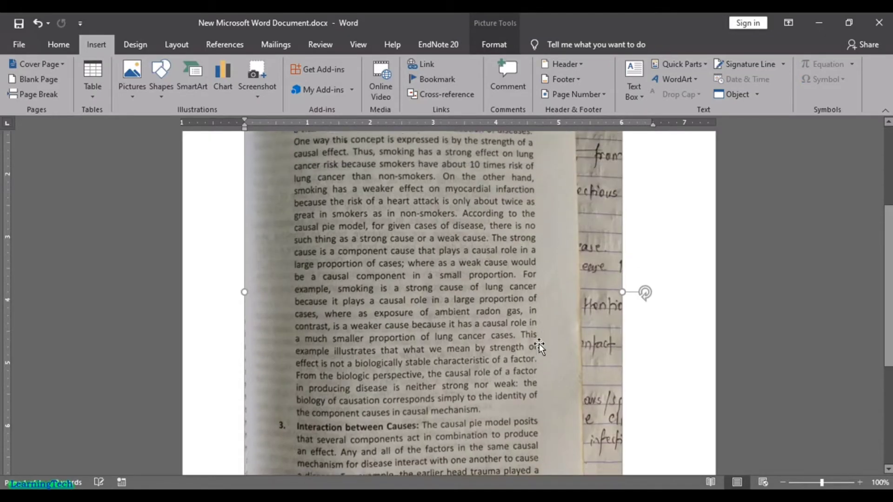
scroll(469, 297, down, 4)
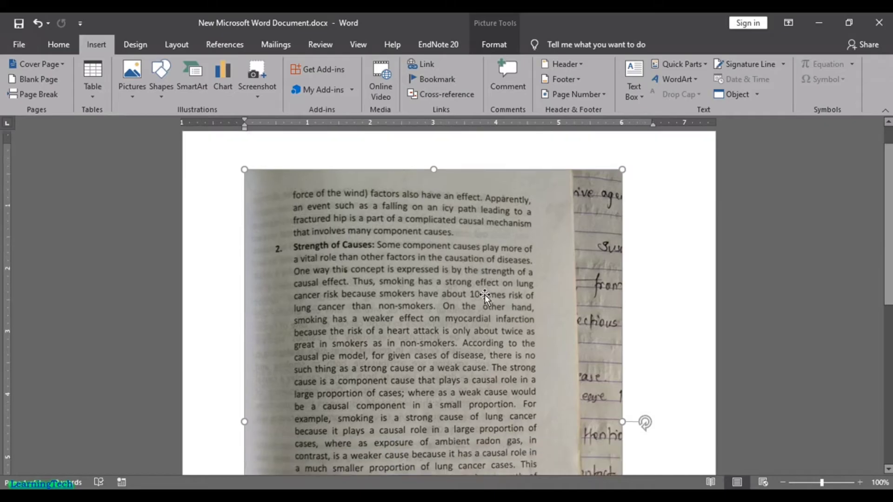
scroll(535, 316, down, 4)
scroll(539, 316, up, 3)
scroll(601, 240, up, 4)
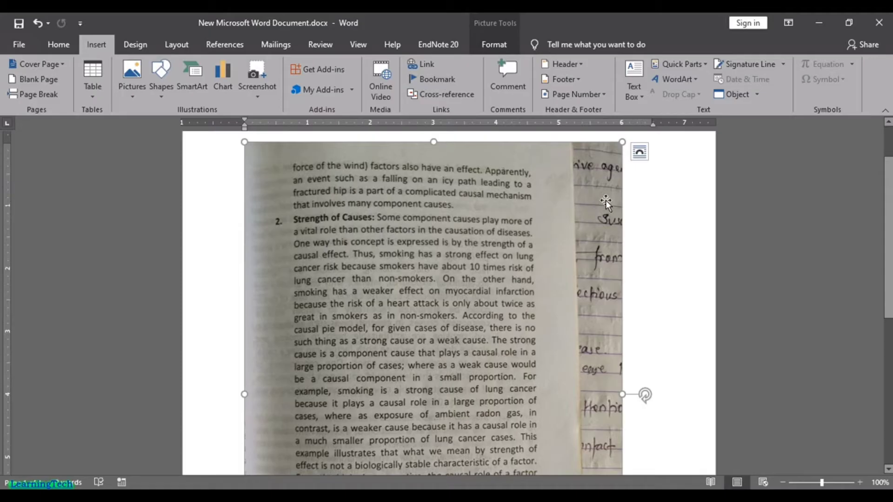
scroll(605, 201, down, 9)
scroll(603, 308, up, 5)
scroll(603, 308, up, 3)
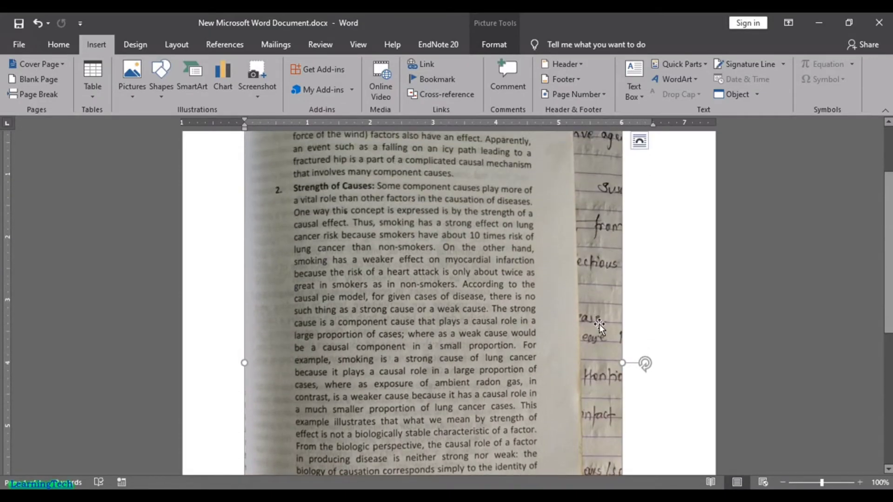
scroll(600, 325, up, 2)
Turn on crop mode for the photo from its right-click menu
right_click(501, 224)
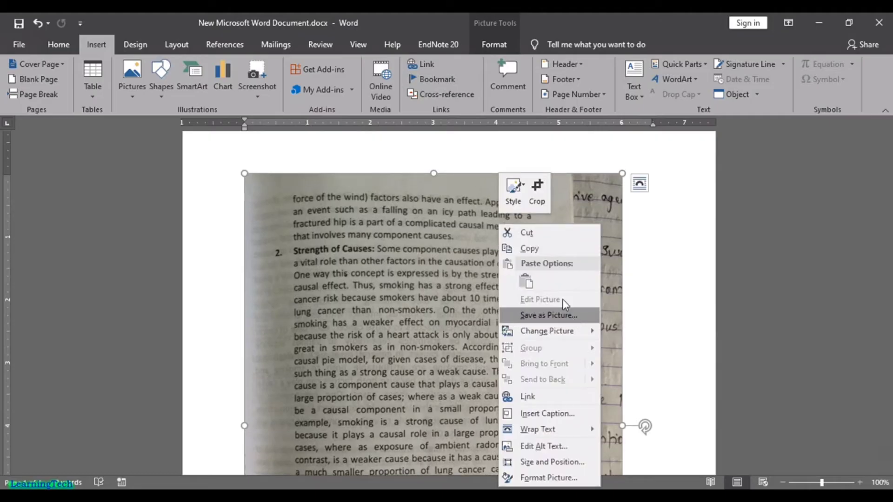
click(439, 224)
right_click(447, 223)
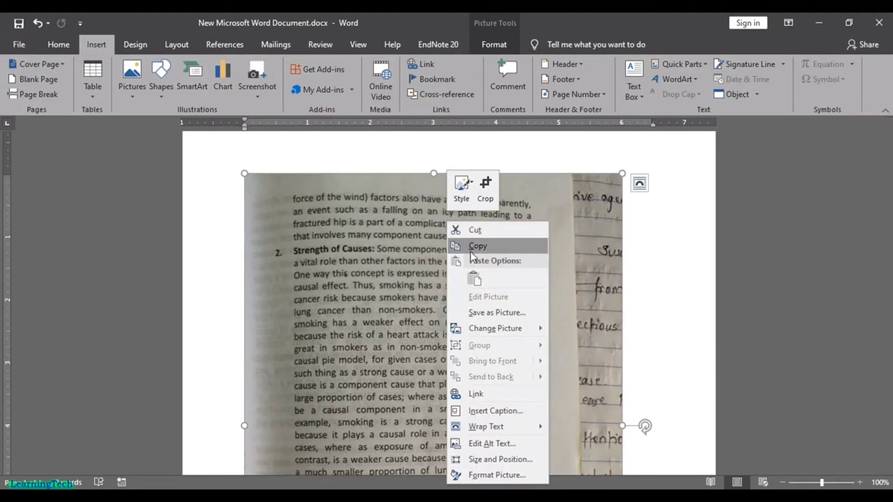
click(485, 187)
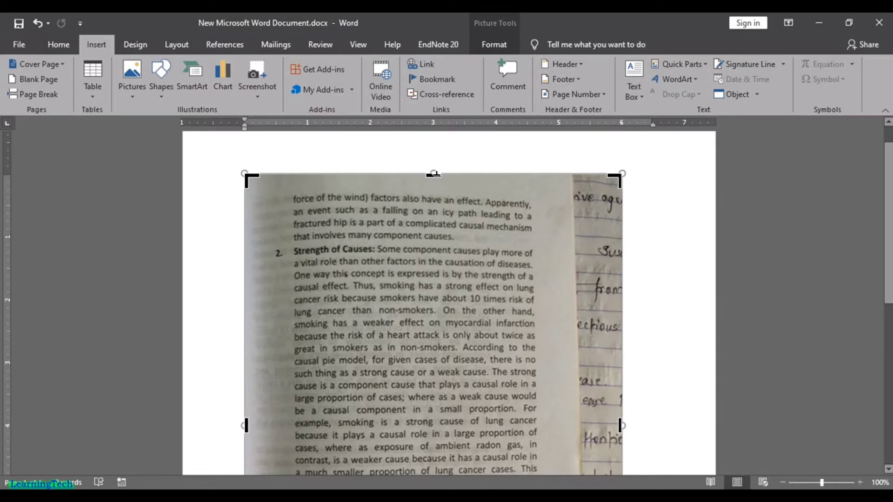
Crop off the lines above, item 3 below and the right-margin notes, leaving '2. Strength of Causes'
drag(433, 174, 446, 239)
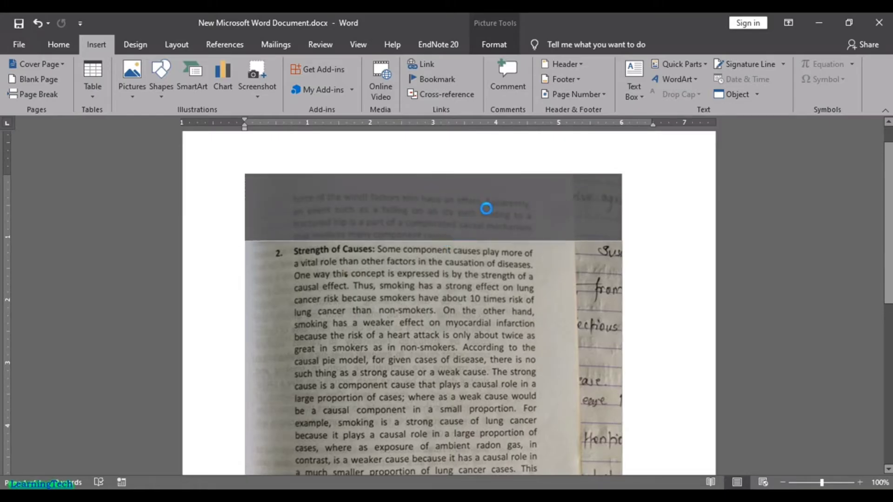
scroll(540, 270, down, 10)
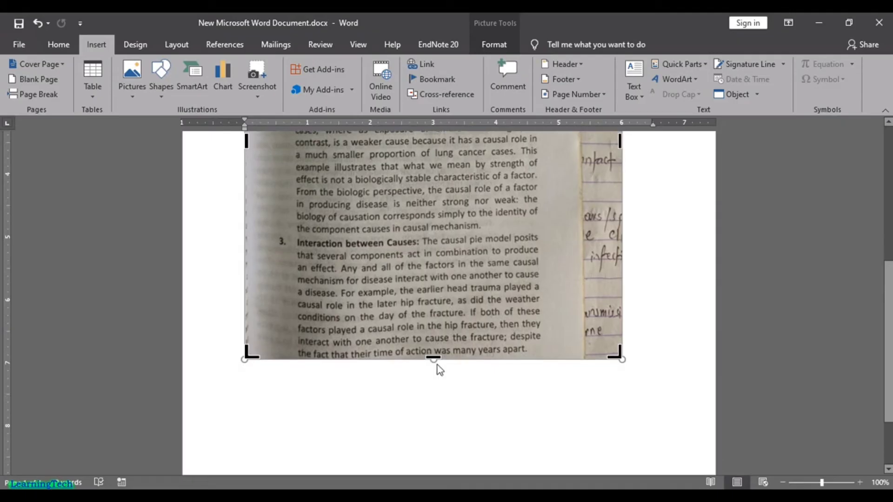
drag(435, 357, 439, 242)
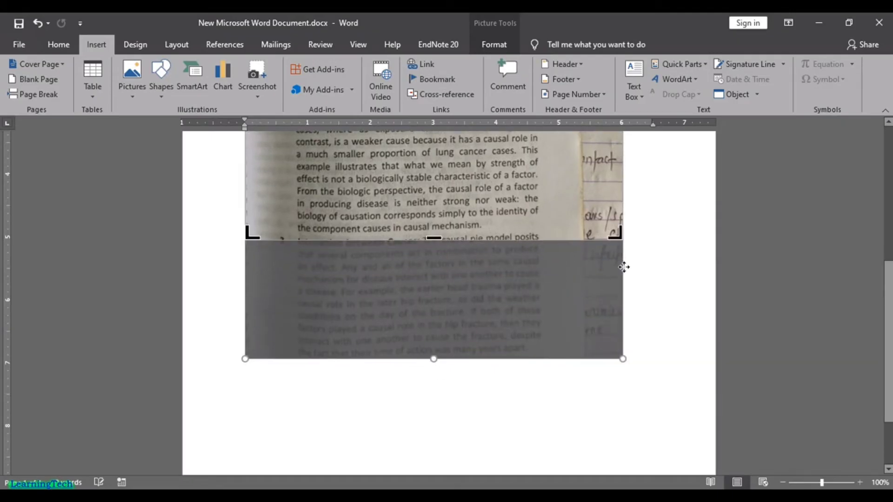
scroll(624, 265, up, 3)
drag(621, 175, 561, 175)
drag(403, 334, 400, 332)
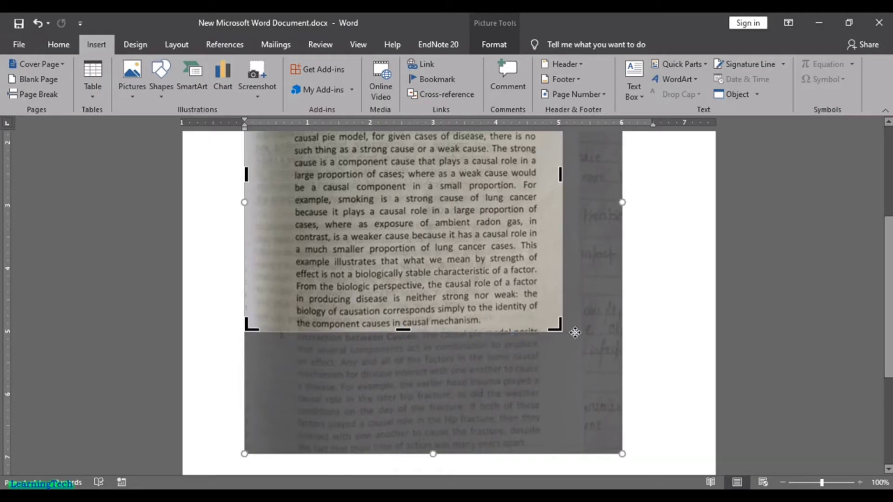
scroll(562, 347, up, 5)
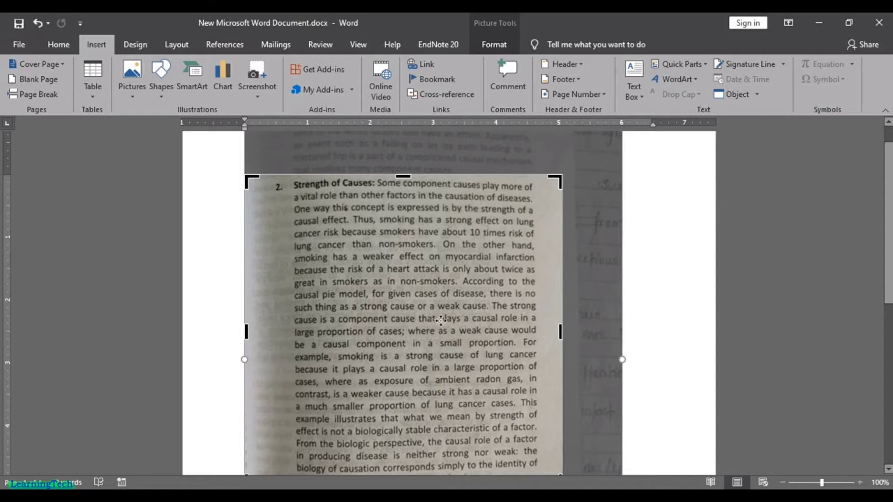
scroll(397, 278, down, 1)
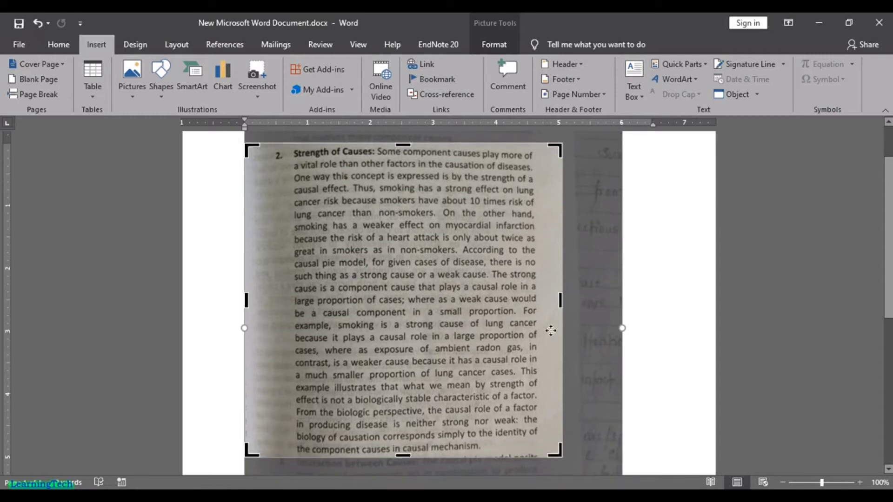
click(557, 351)
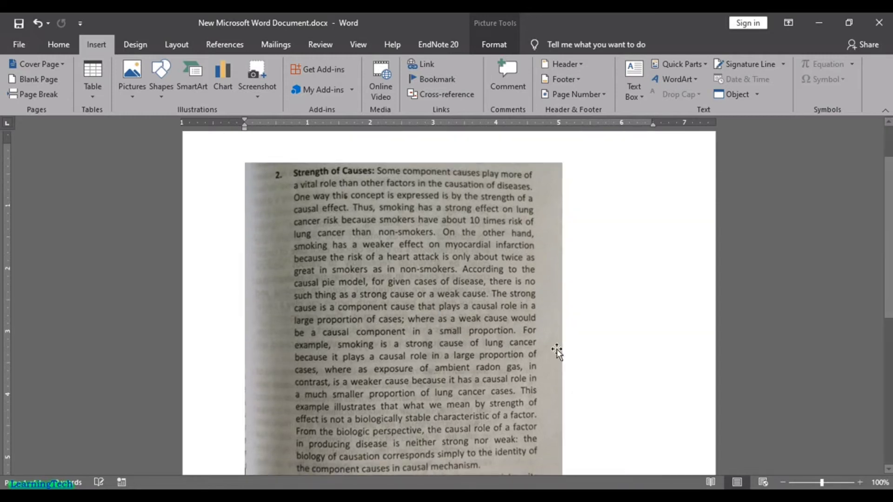
Drag the cropped Strength of Causes photo's corner out to nearly the full page width
scroll(497, 307, down, 4)
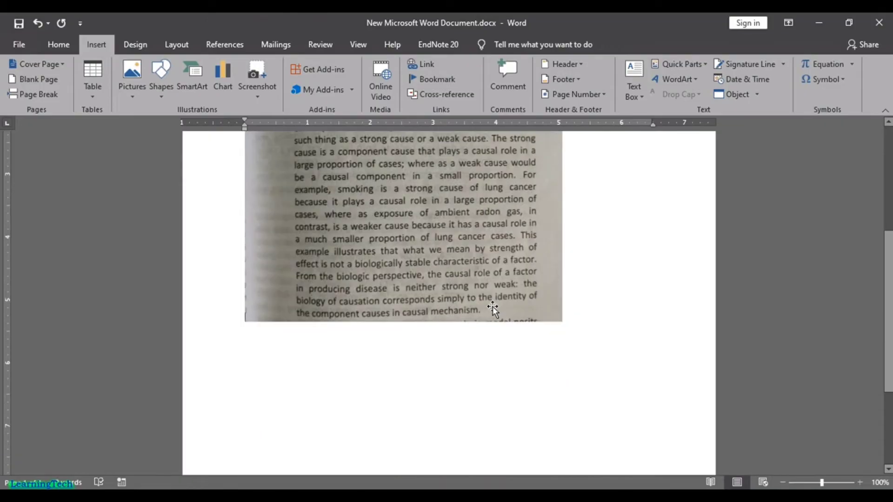
click(515, 254)
drag(563, 325, 633, 391)
scroll(612, 365, up, 5)
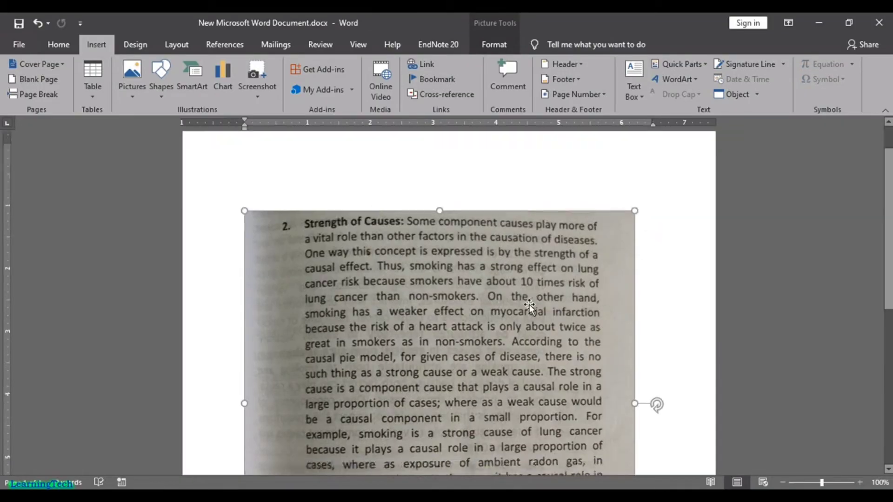
scroll(529, 307, down, 6)
drag(636, 360, 650, 369)
scroll(493, 344, up, 6)
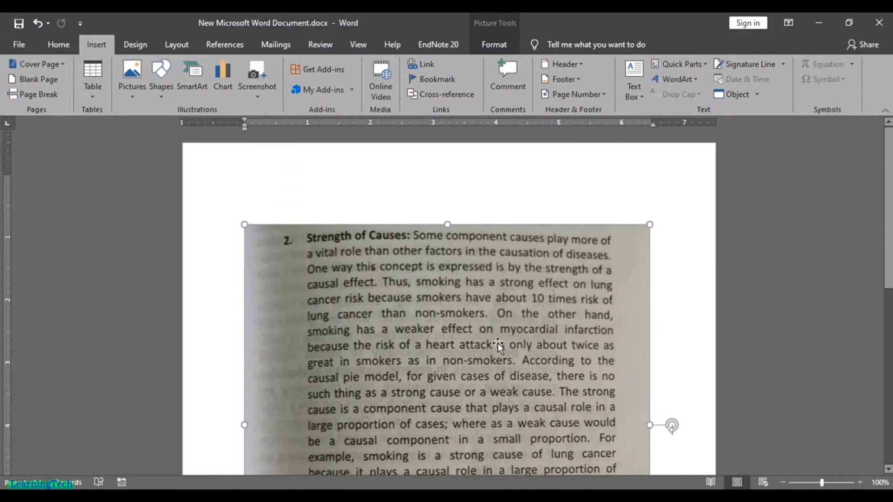
scroll(486, 342, down, 8)
scroll(486, 342, up, 8)
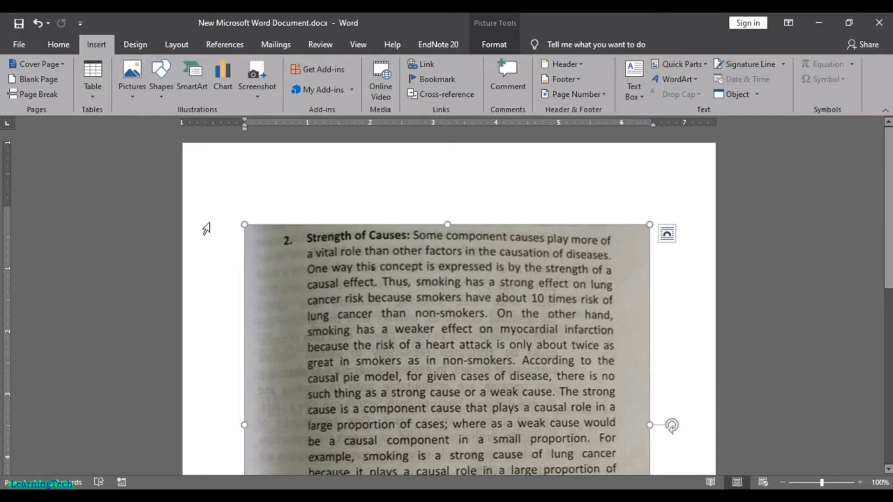
click(167, 175)
click(484, 319)
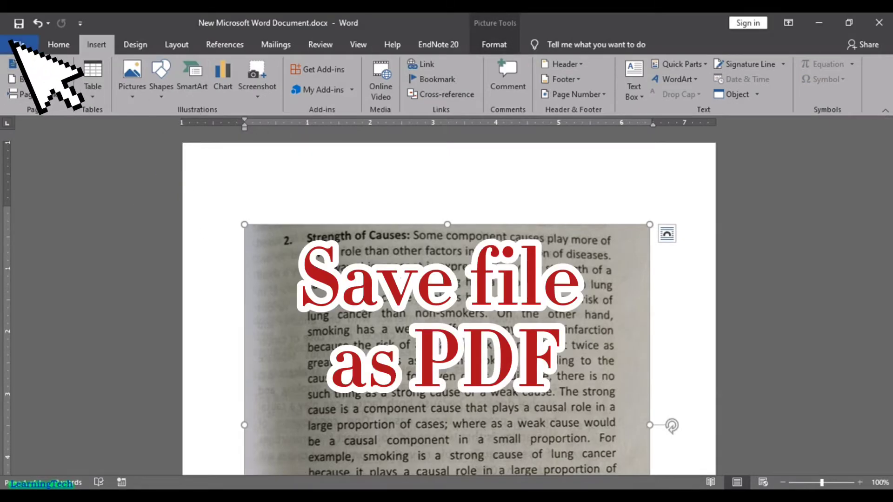
Save the document as PDF (*.pdf) named New Microsoft Word Document.pdf, opening it after publishing
click(18, 45)
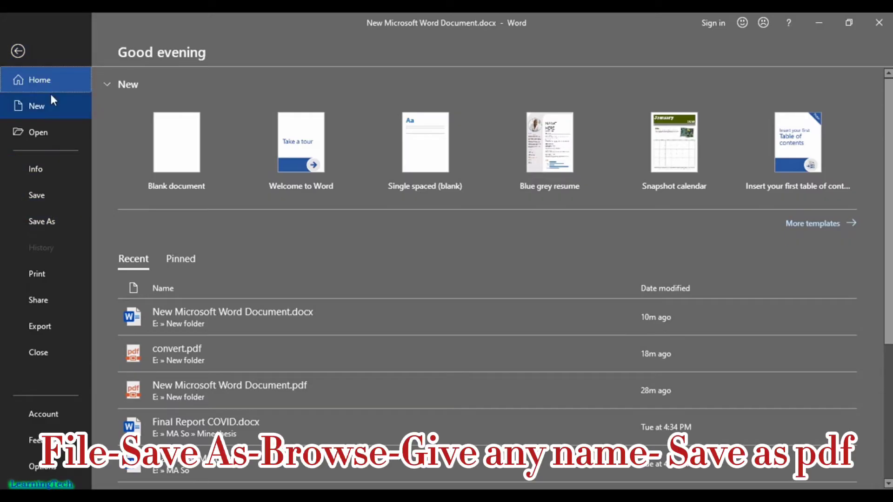
click(51, 223)
click(183, 240)
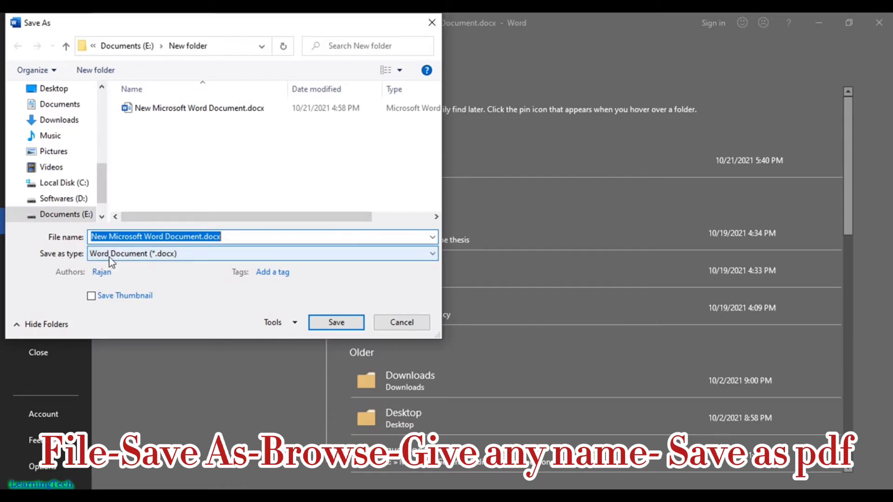
click(345, 257)
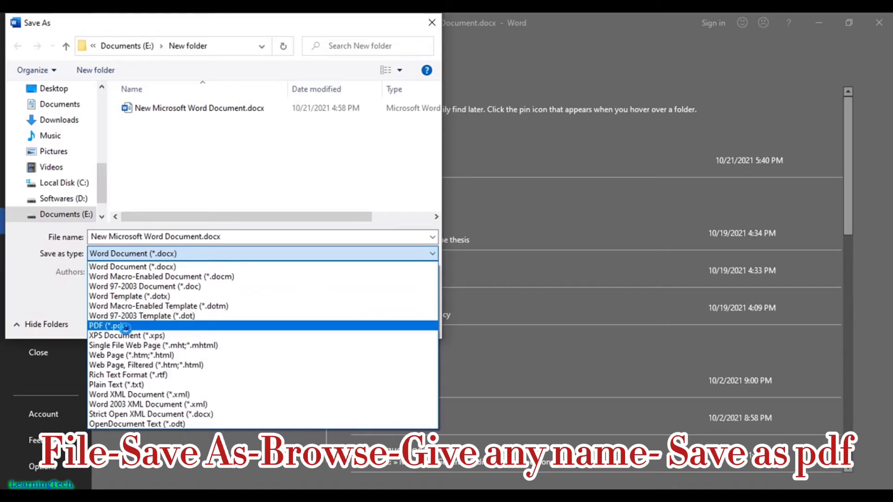
click(126, 326)
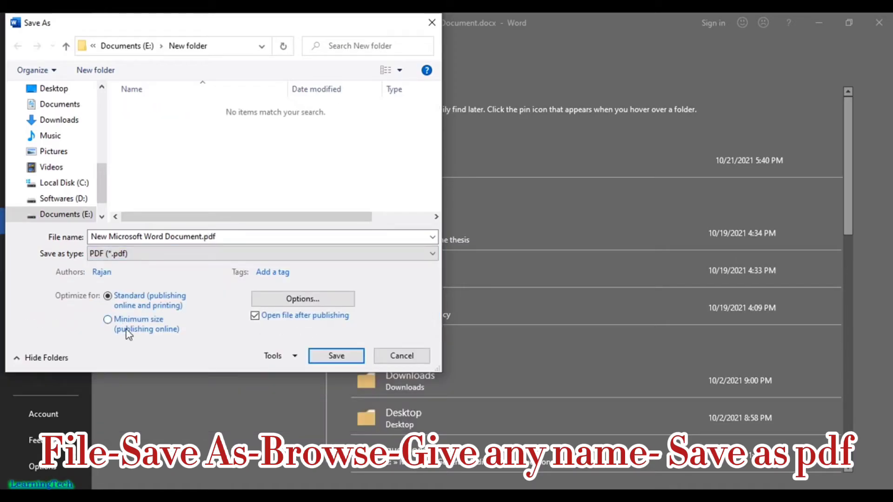
click(334, 357)
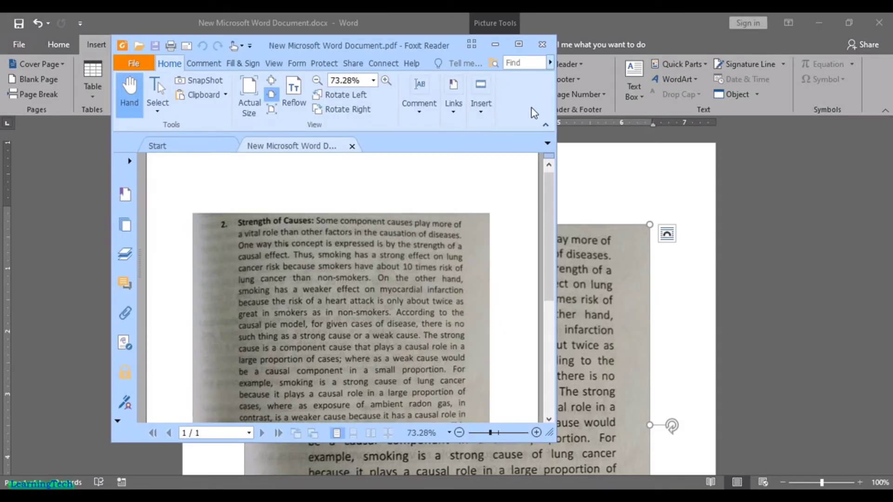
Maximize Foxit Reader and scroll through the PDF's Strength of Causes paragraph and back to the top
click(518, 44)
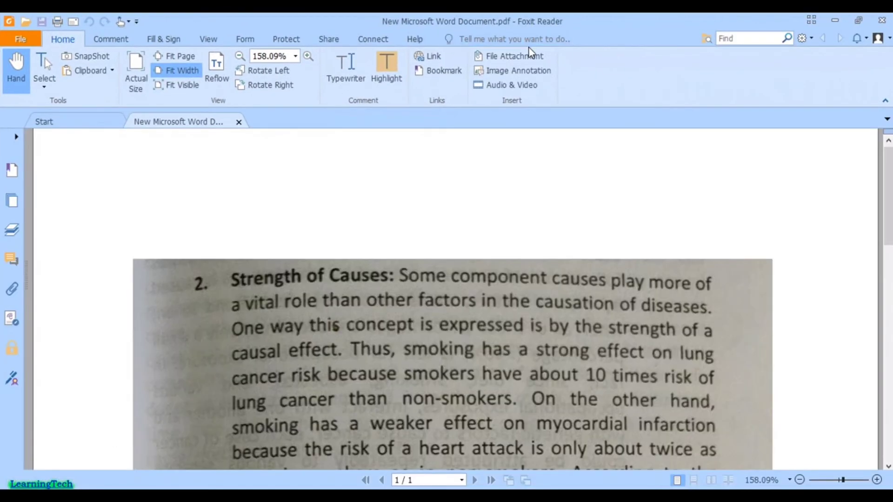
scroll(534, 172, down, 10)
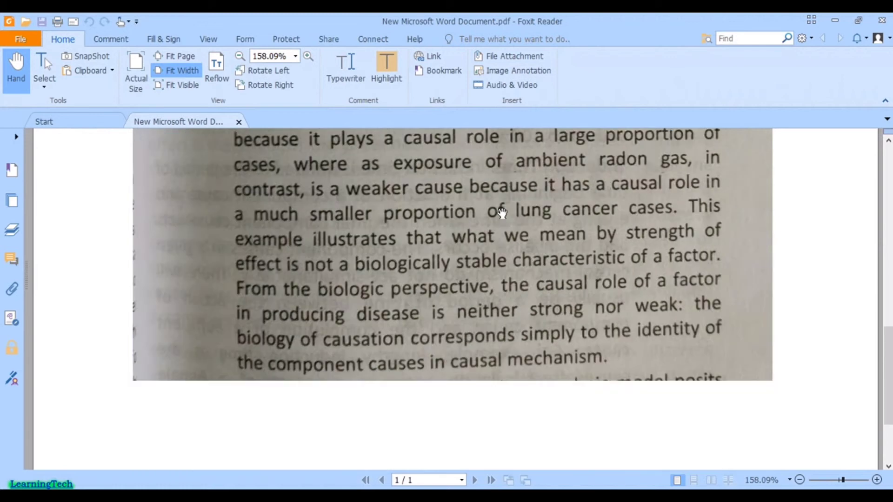
scroll(508, 213, up, 10)
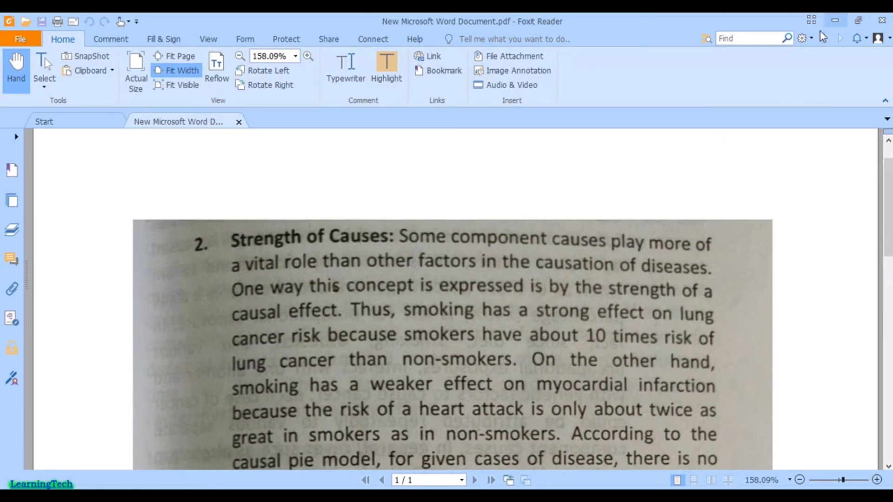
scroll(530, 256, down, 3)
scroll(535, 258, up, 3)
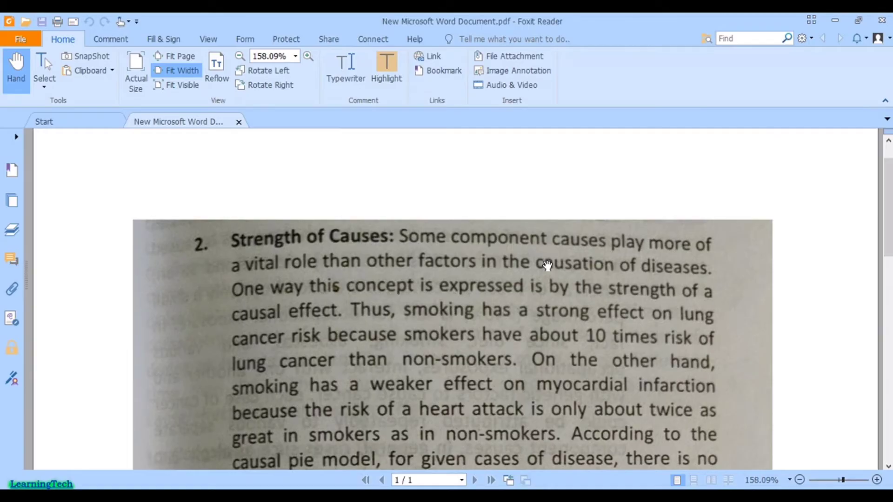
scroll(548, 266, down, 5)
scroll(556, 269, down, 3)
scroll(555, 269, up, 5)
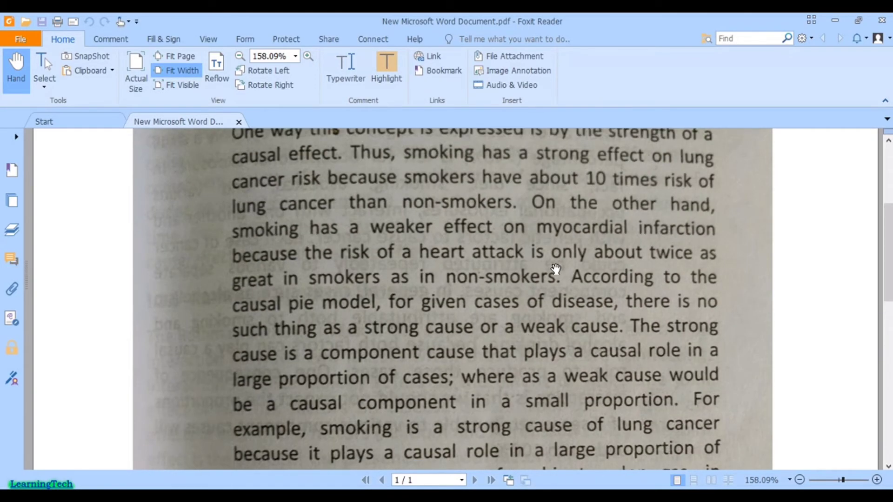
scroll(556, 268, up, 5)
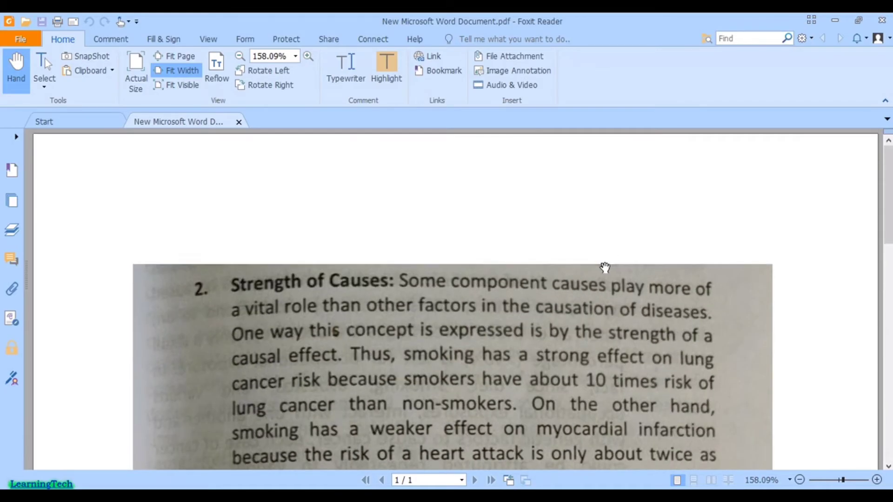
Minimize Foxit Reader and undo the pasted picture in Word
click(843, 22)
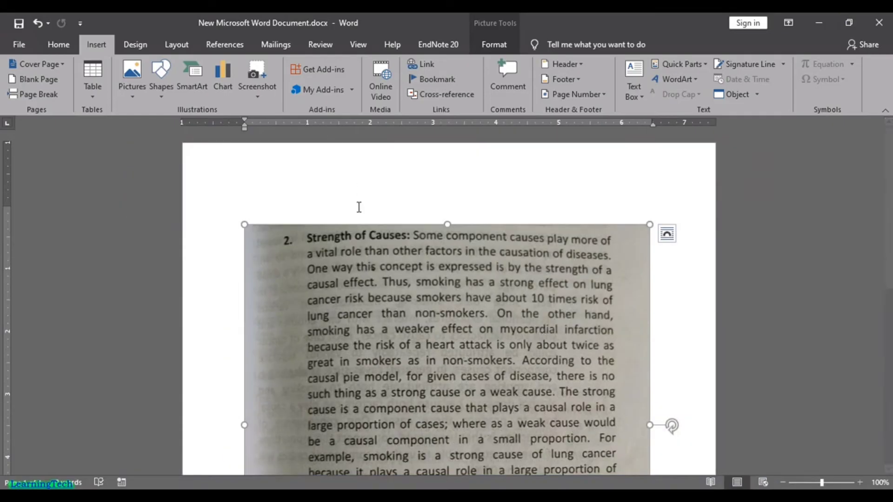
key(ctrl+z)
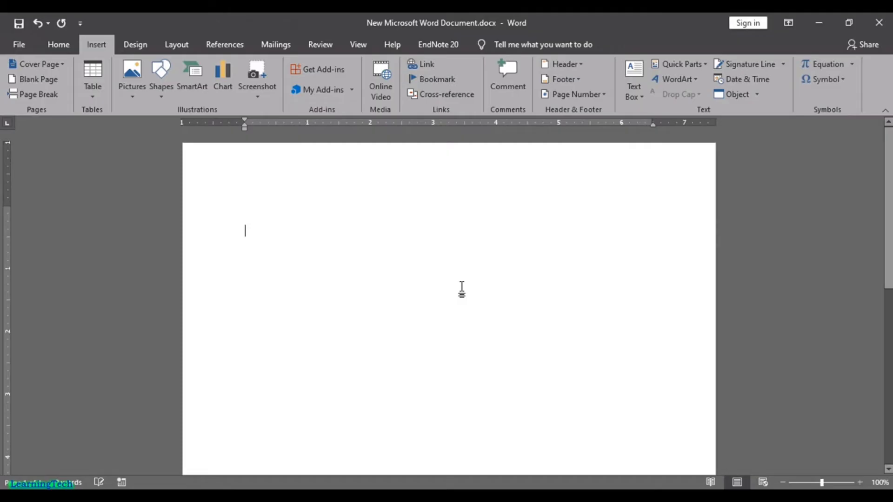
click(262, 229)
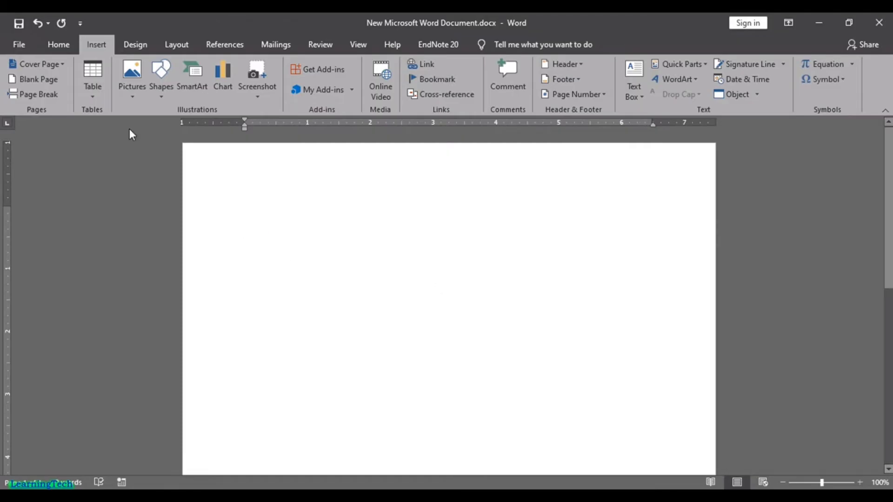
Open New Microsoft Word Document.pdf in Word through File > Open > Browse
click(19, 47)
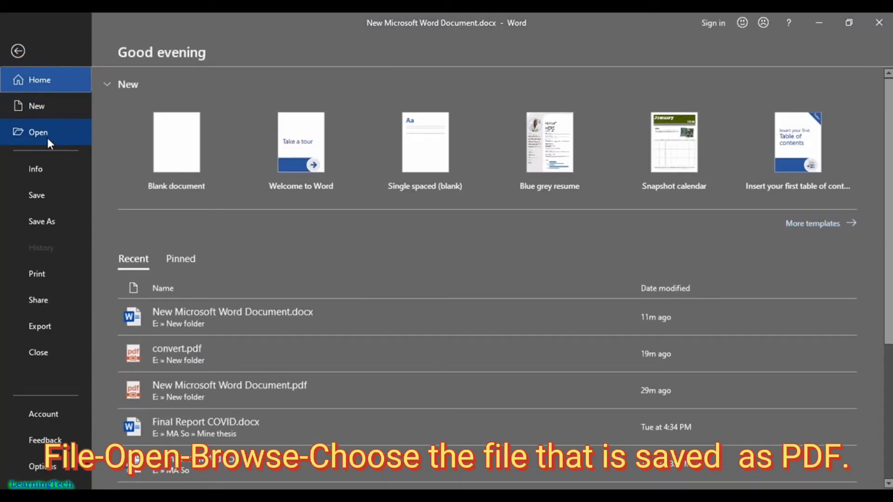
click(48, 138)
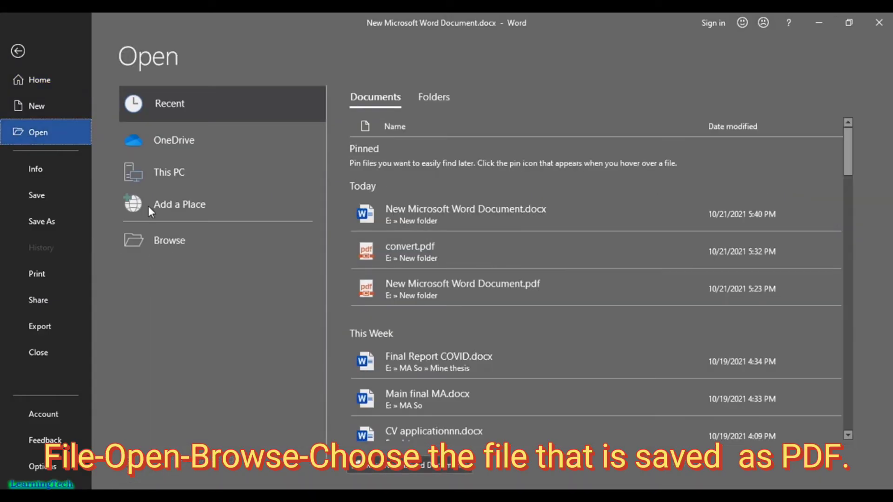
click(193, 245)
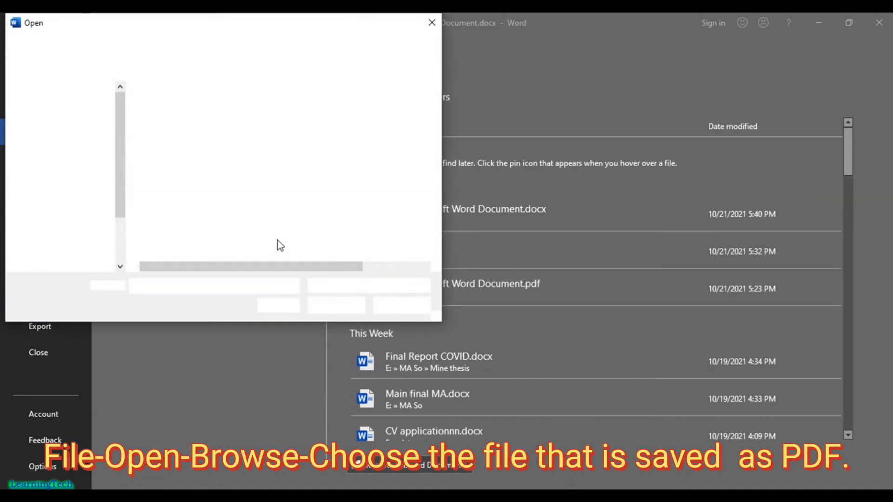
click(191, 127)
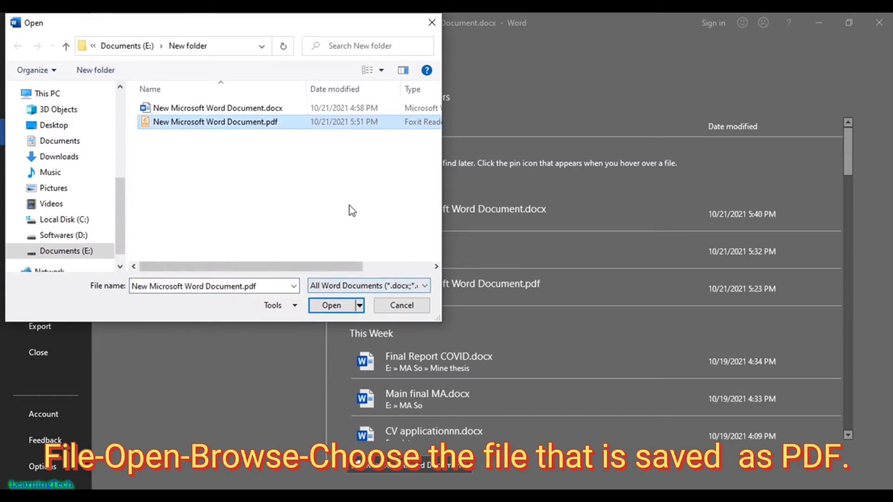
click(333, 308)
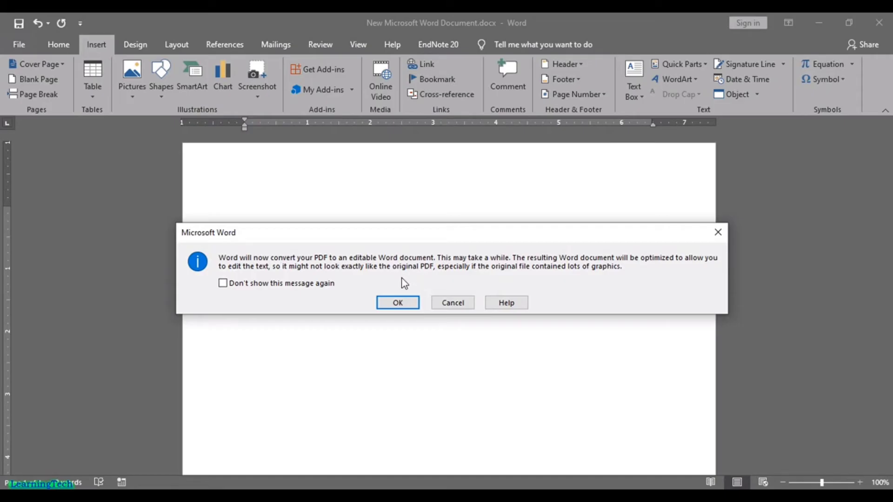
Accept converting the PDF into an editable Word document and scroll through the converted text
click(398, 304)
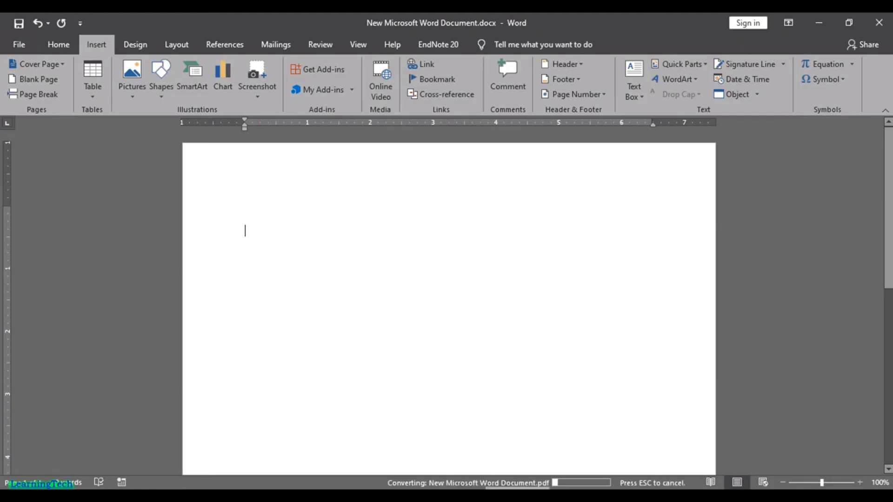
mouse_move(434, 496)
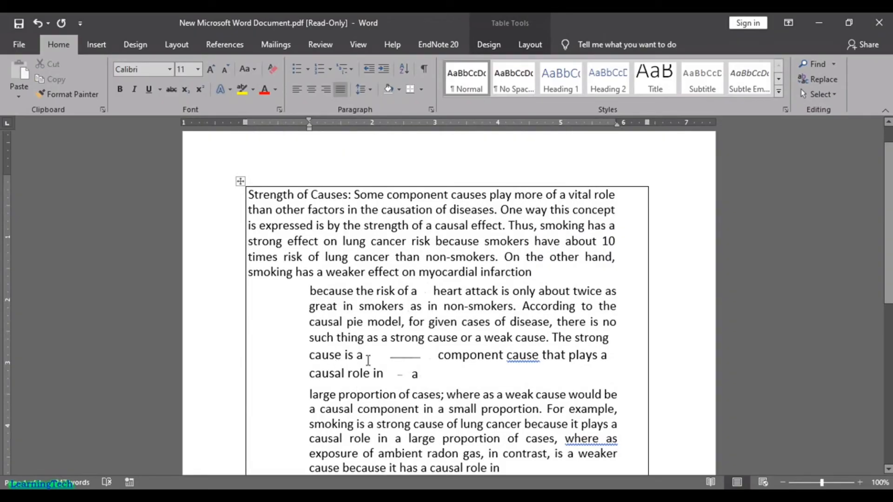
scroll(433, 329, down, 2)
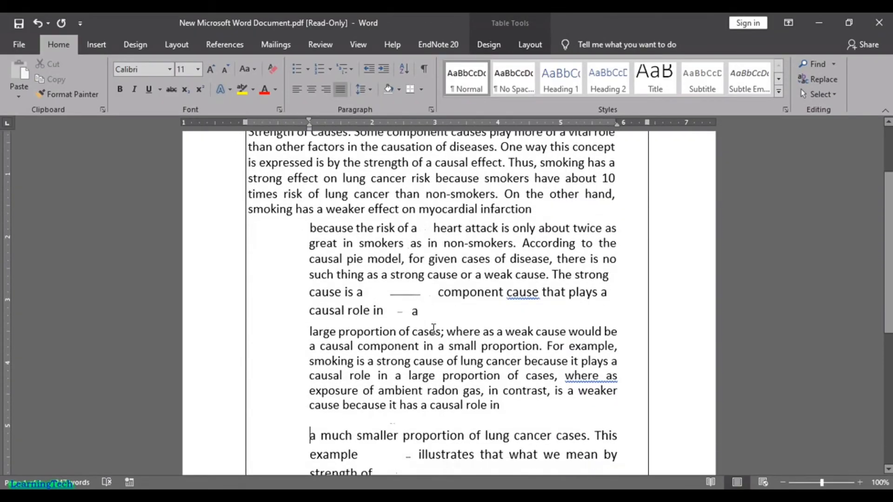
scroll(434, 329, down, 10)
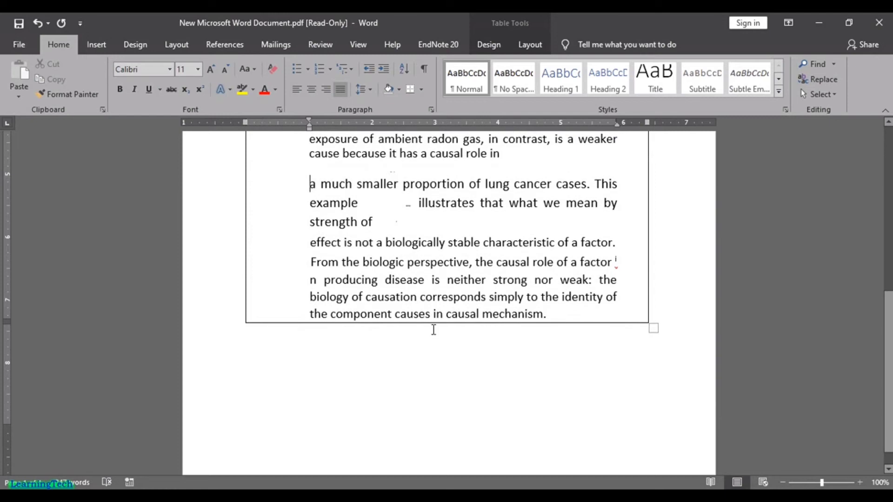
scroll(434, 329, up, 6)
Remove the indent before 'because' with Backspace, then restore down the converted document window
click(342, 331)
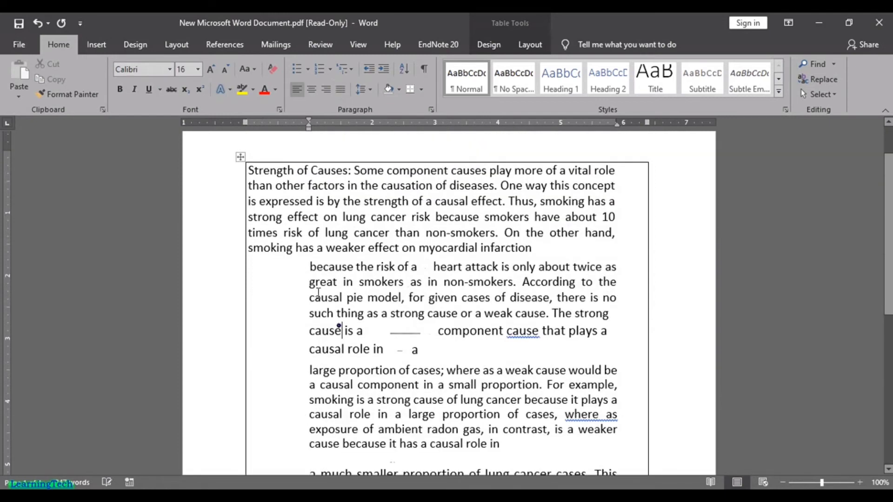
click(308, 266)
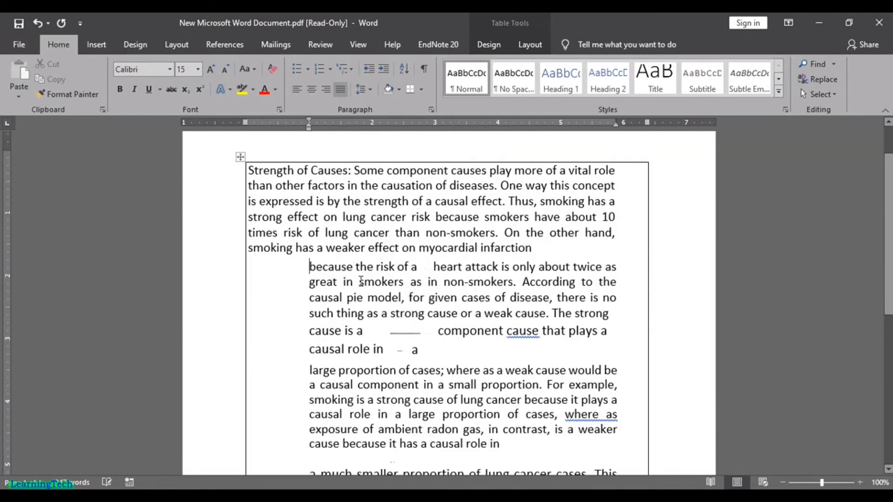
key(BackSpace)
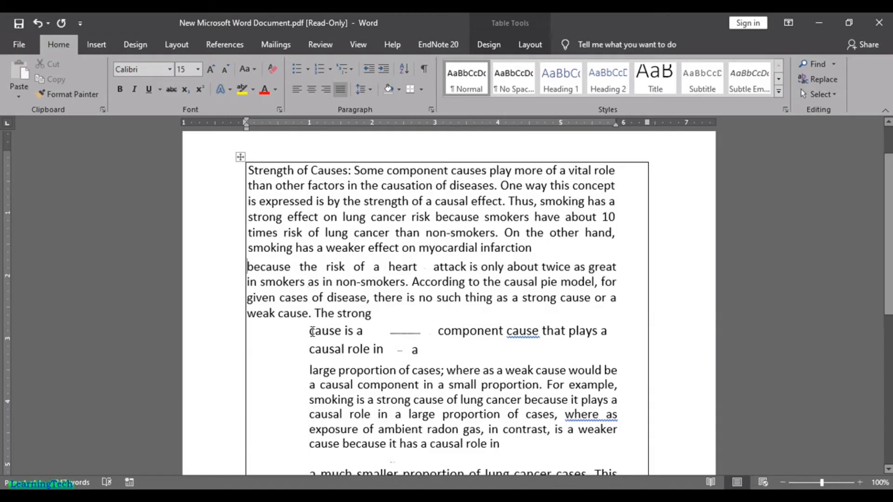
click(312, 331)
scroll(438, 335, up, 1)
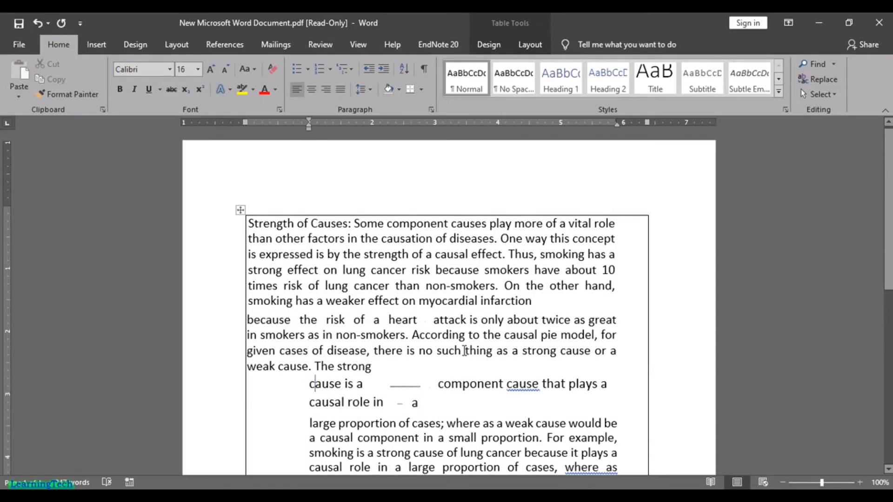
click(468, 304)
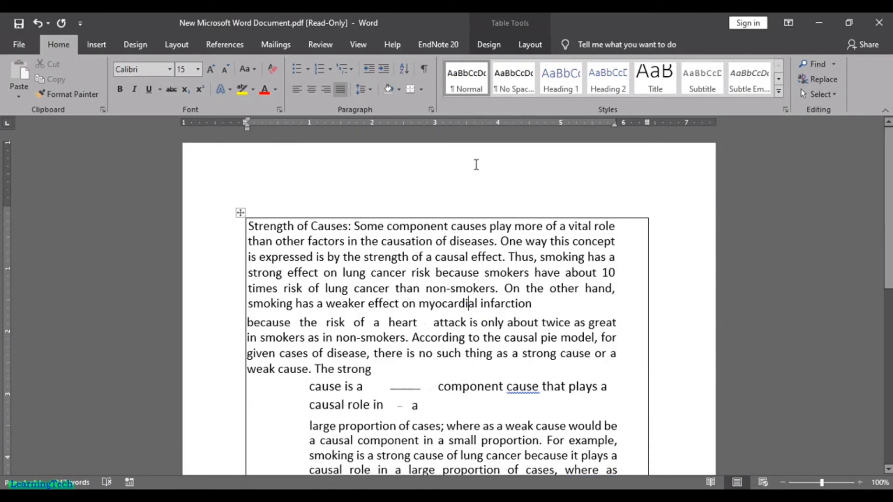
click(849, 23)
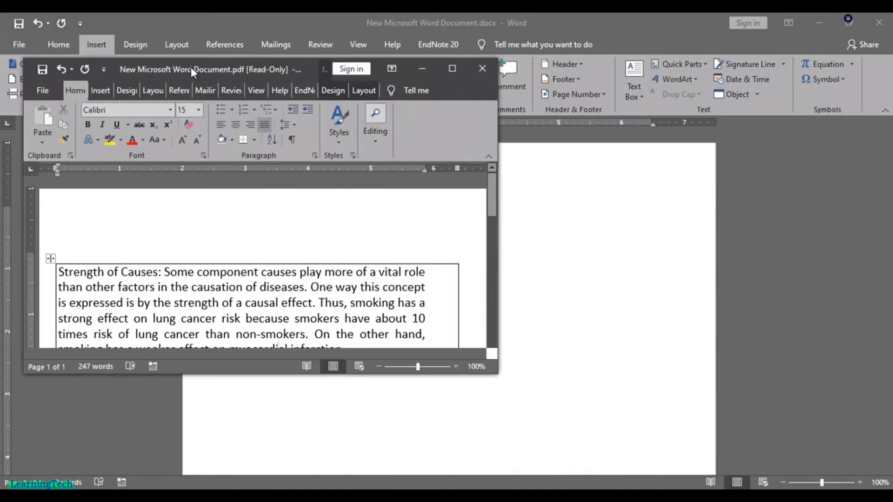
Snap Word to the left half and Foxit Reader to the right, zooming the PDF to 86.41%
drag(182, 70, 1, 21)
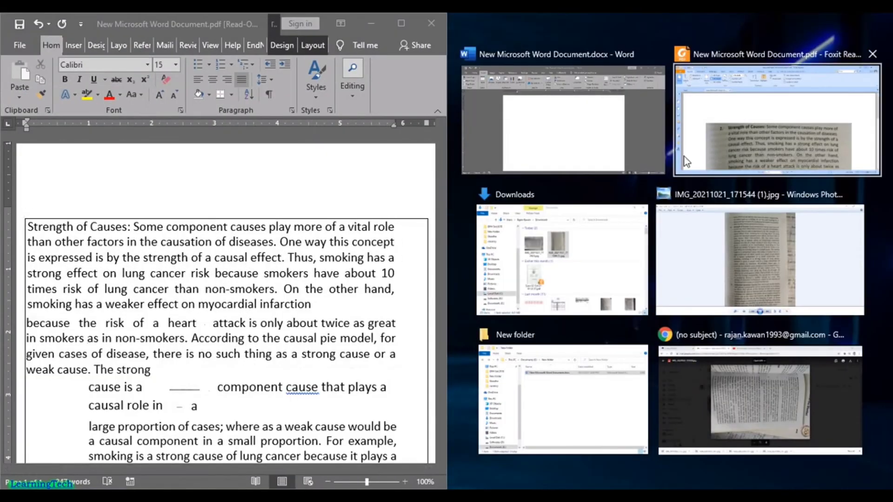
click(780, 118)
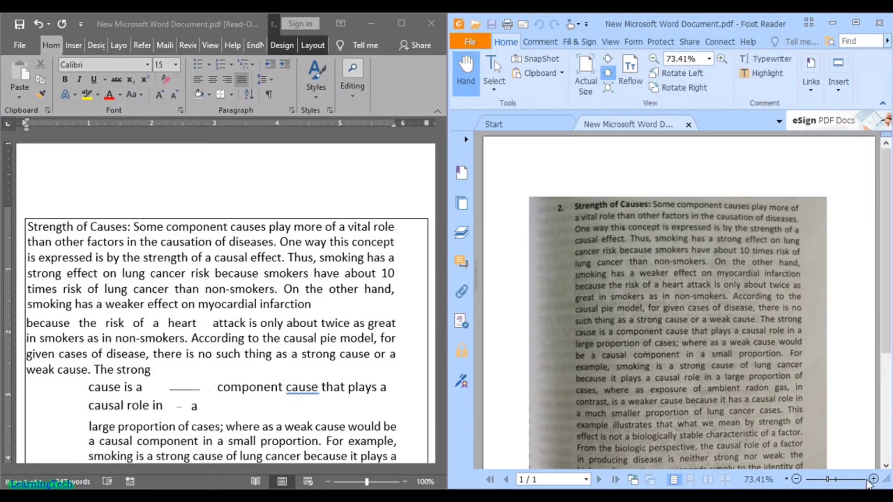
click(874, 480)
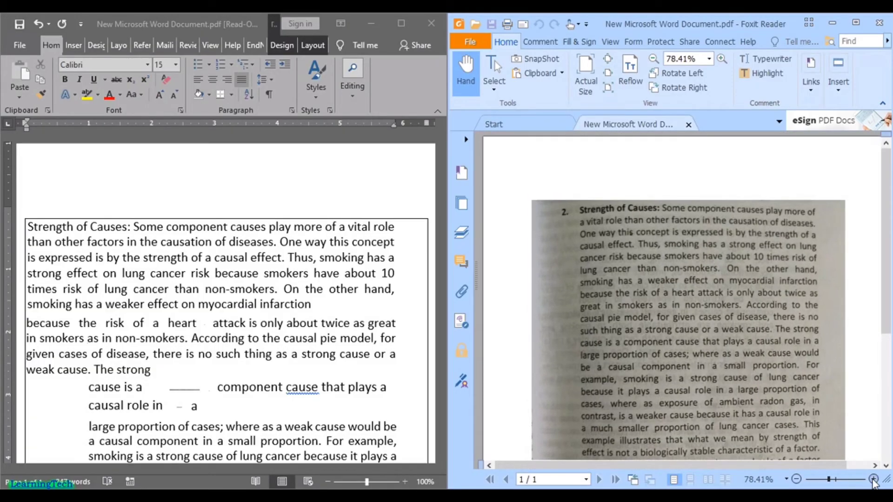
click(873, 480)
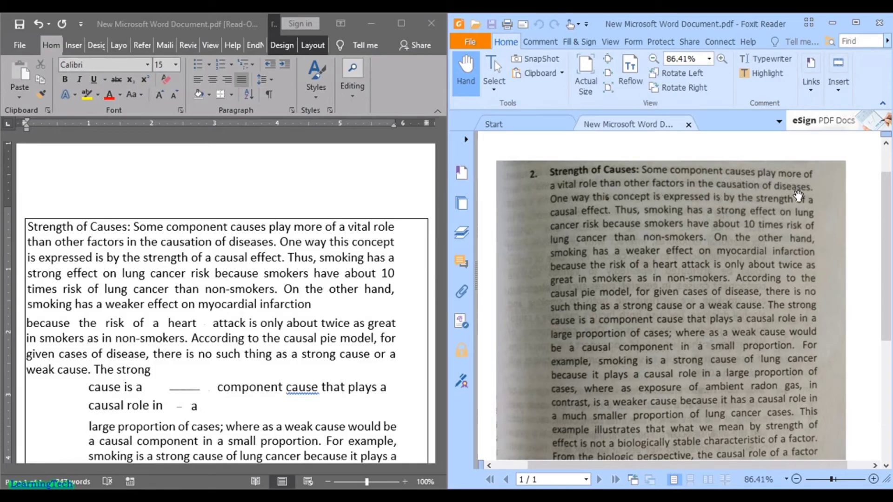
Compare the converted text against the PDF page image, then maximize Word again
click(268, 239)
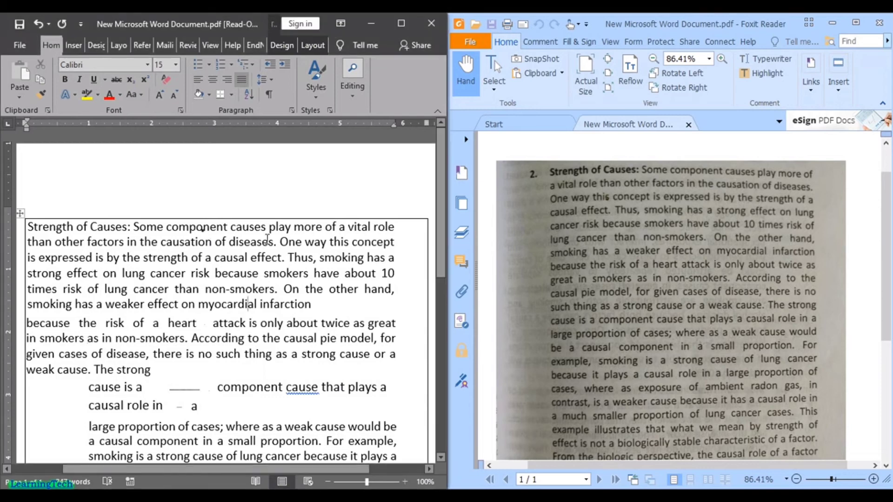
drag(269, 227, 321, 230)
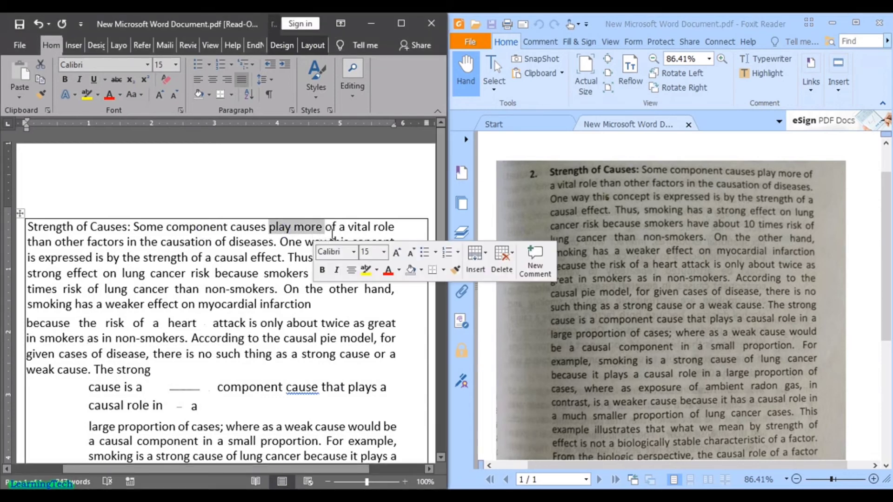
click(302, 234)
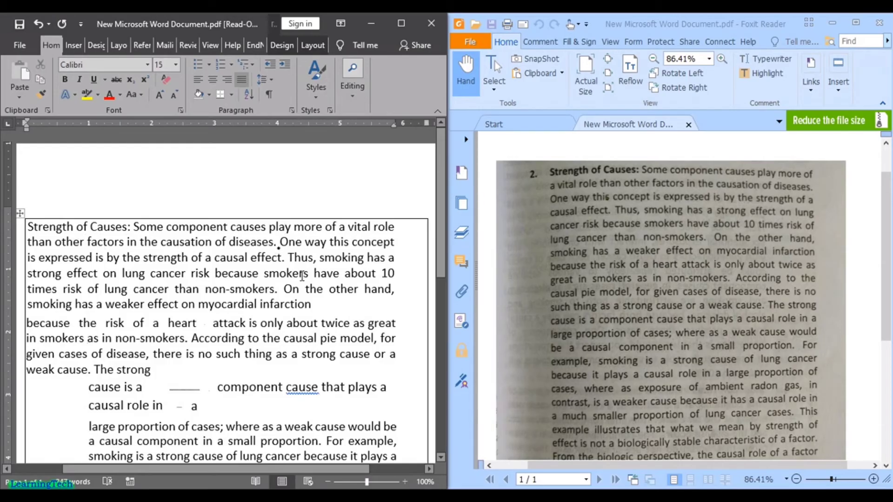
click(280, 242)
key(ctrl+shift+Down)
drag(662, 242, 681, 210)
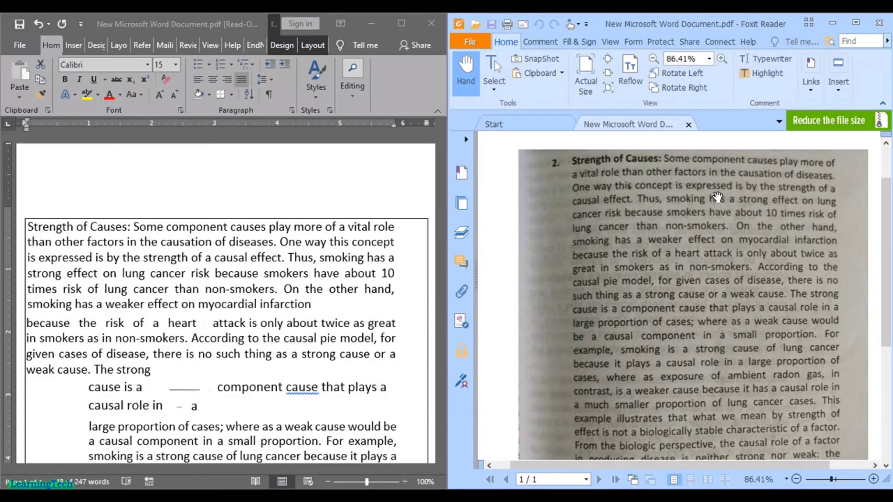
mouse_move(725, 190)
mouse_down()
mouse_move(729, 202)
mouse_move(728, 193)
mouse_up()
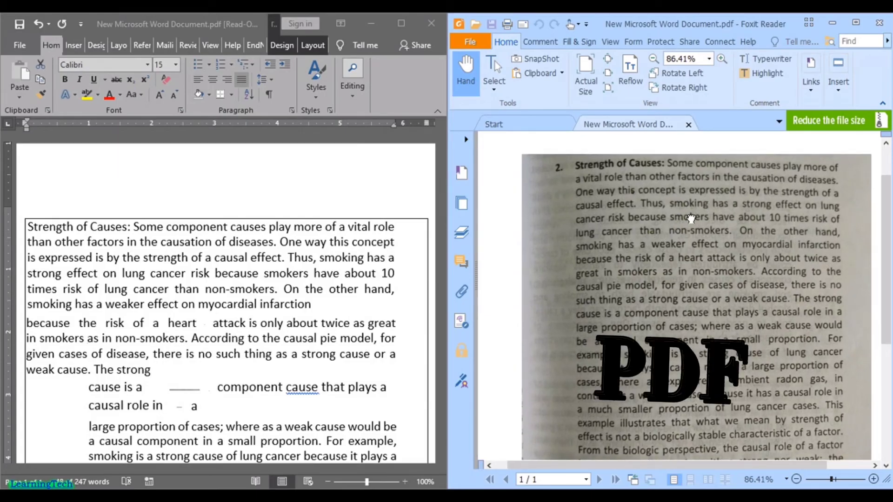
drag(691, 218, 696, 214)
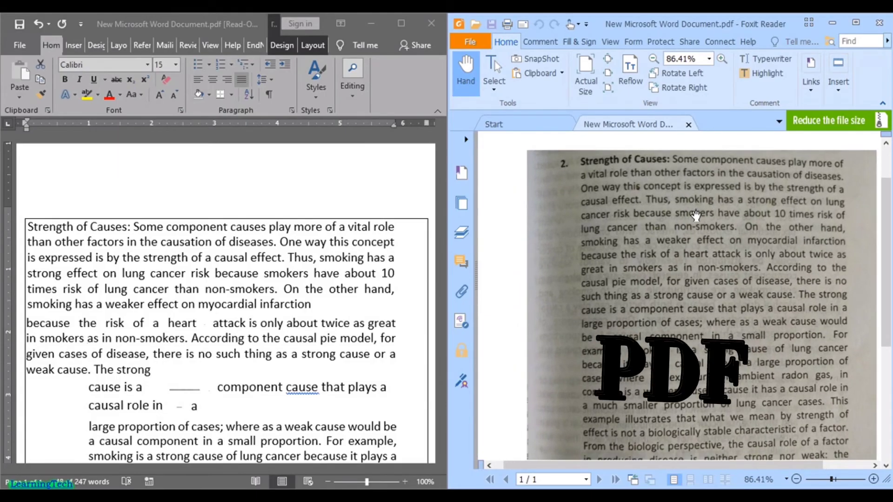
click(402, 25)
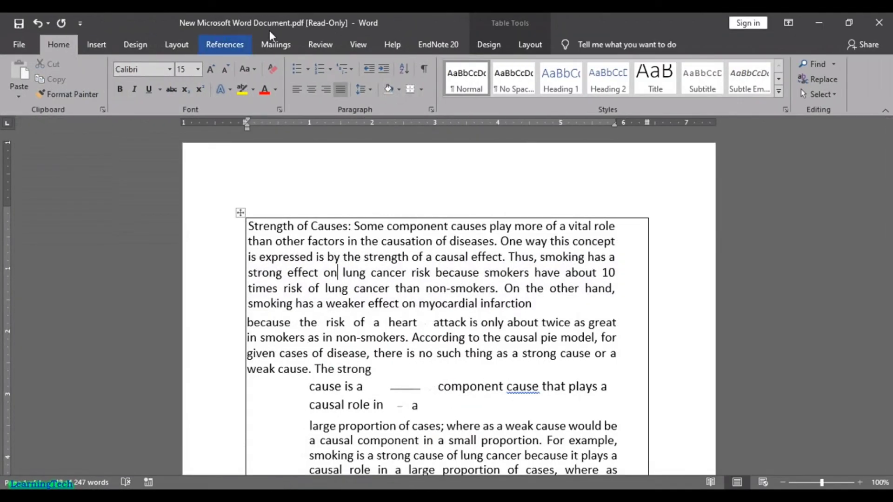
Add 'hello' right after 'myocardial infarction' at the end of the first paragraph
drag(311, 257, 469, 322)
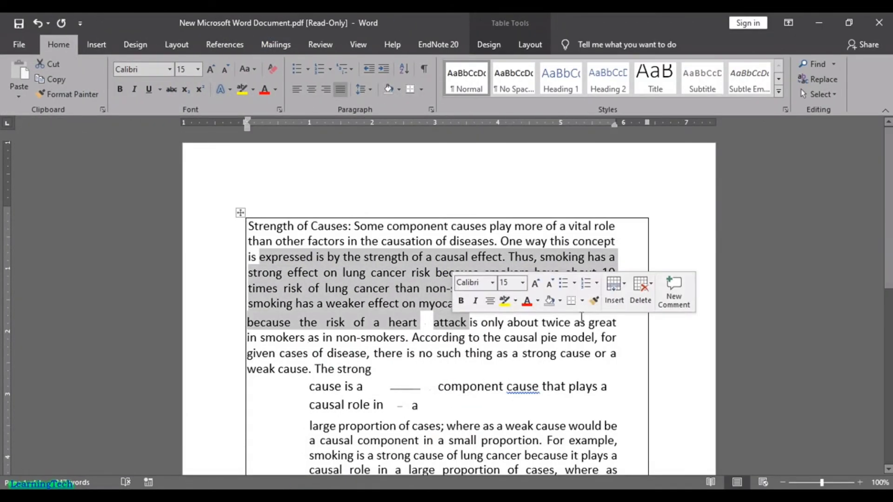
click(557, 308)
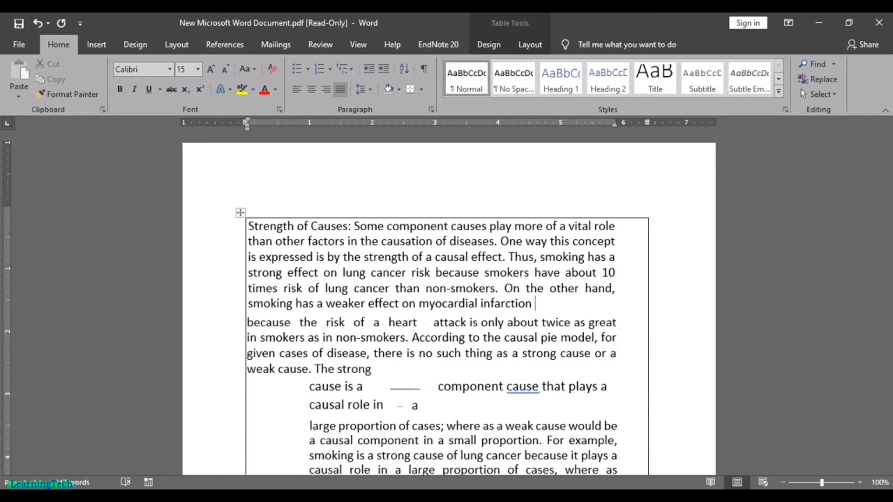
text(hello everyone)
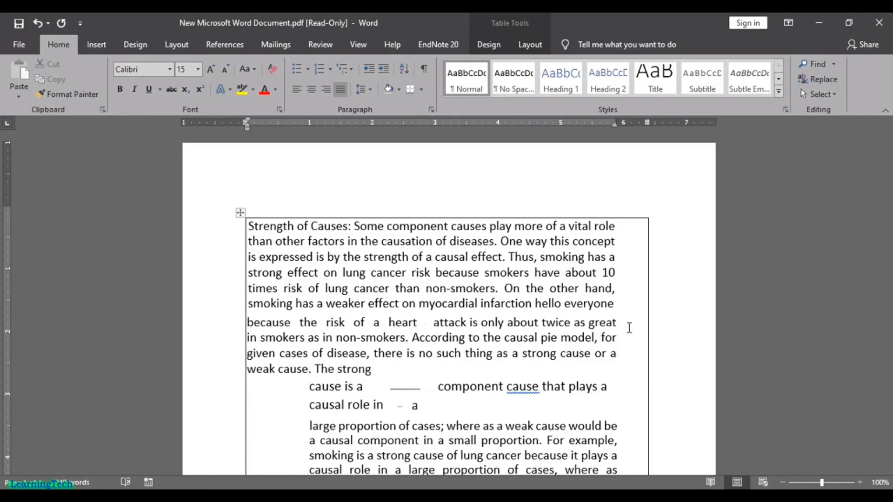
scroll(393, 321, down, 4)
click(438, 298)
scroll(437, 302, down, 3)
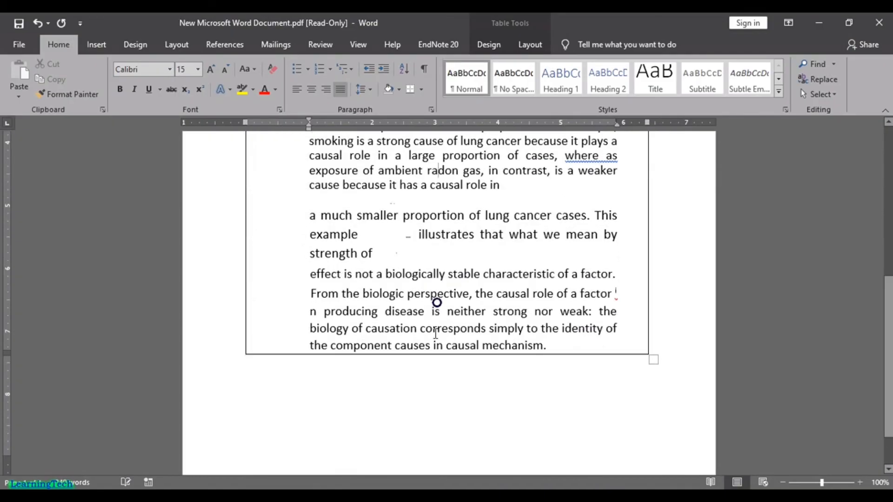
scroll(435, 298, up, 7)
click(429, 309)
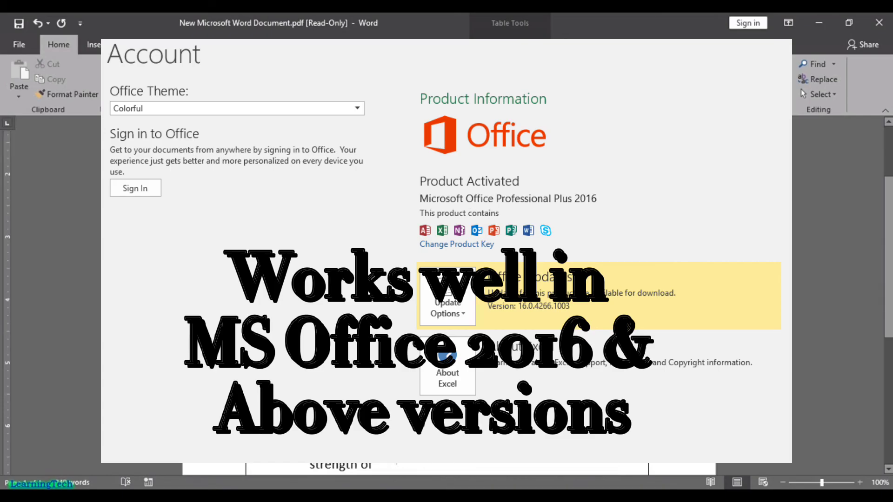
scroll(529, 329, down, 2)
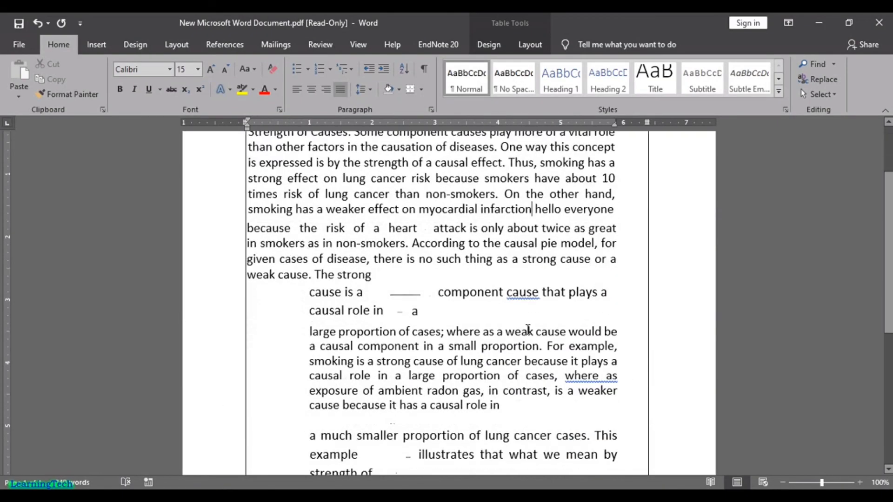
scroll(528, 329, up, 2)
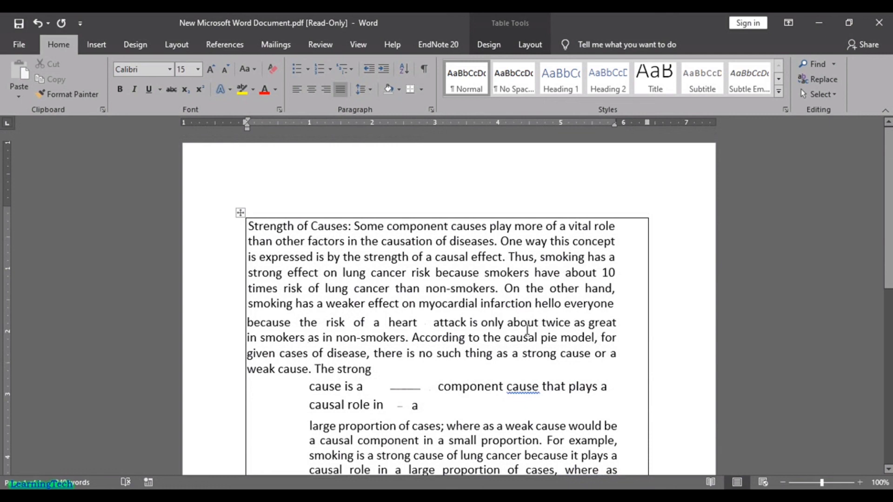